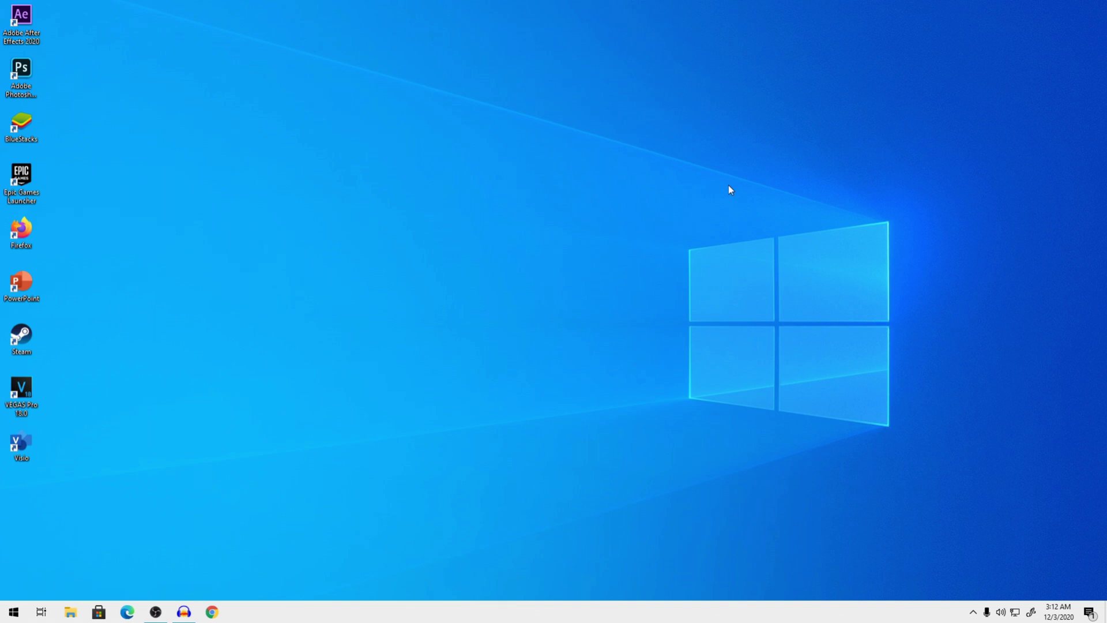
Right-click an empty spot on the desktop to show its context menu
right_click(316, 162)
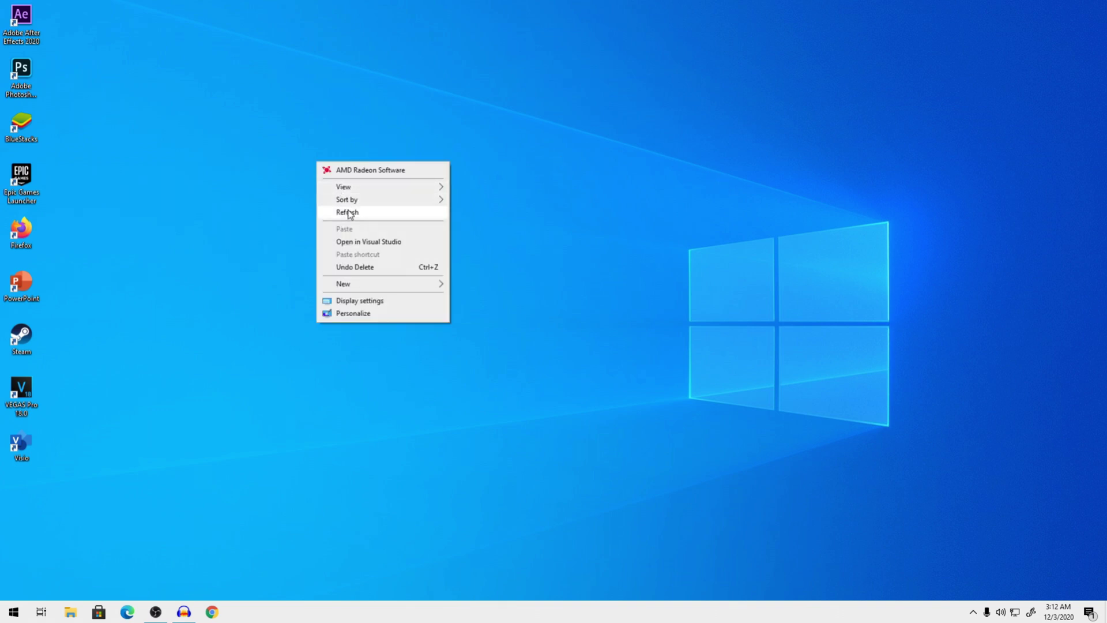
Select all nine desktop shortcut icons with a selection box
click(354, 214)
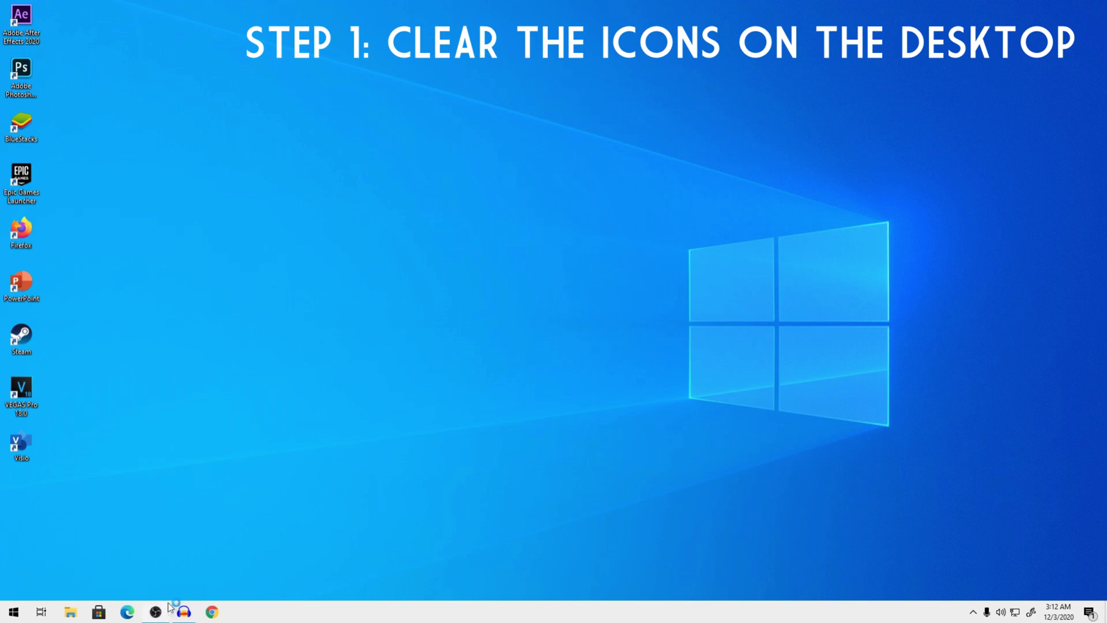
drag(286, 508, 1, 2)
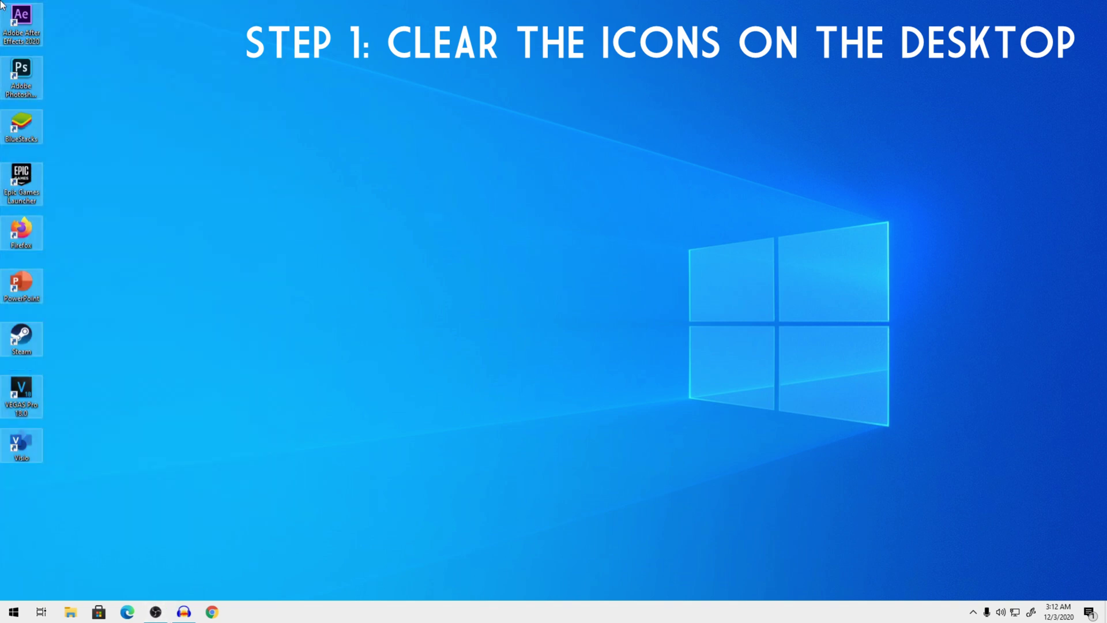
click(176, 65)
drag(327, 12, 6, 520)
click(120, 499)
drag(154, 502, 1, 2)
click(233, 72)
right_click(234, 72)
click(303, 123)
drag(298, 481, 36, 27)
Delete the nine icons and refresh the now-empty desktop
right_click(101, 103)
click(142, 152)
drag(172, 2, 866, 242)
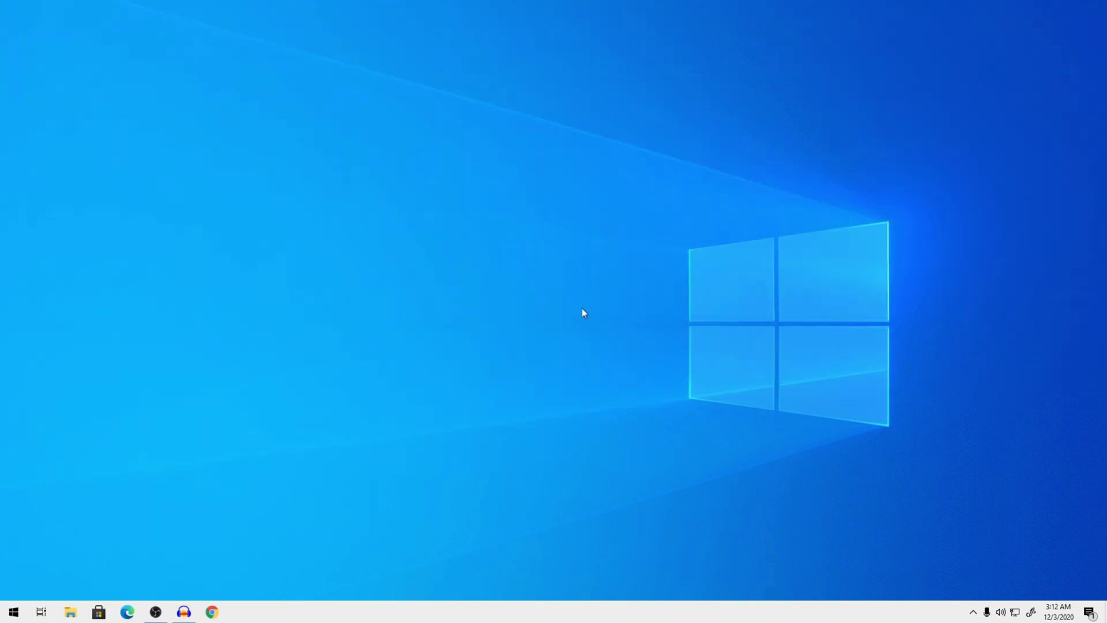
right_click(369, 208)
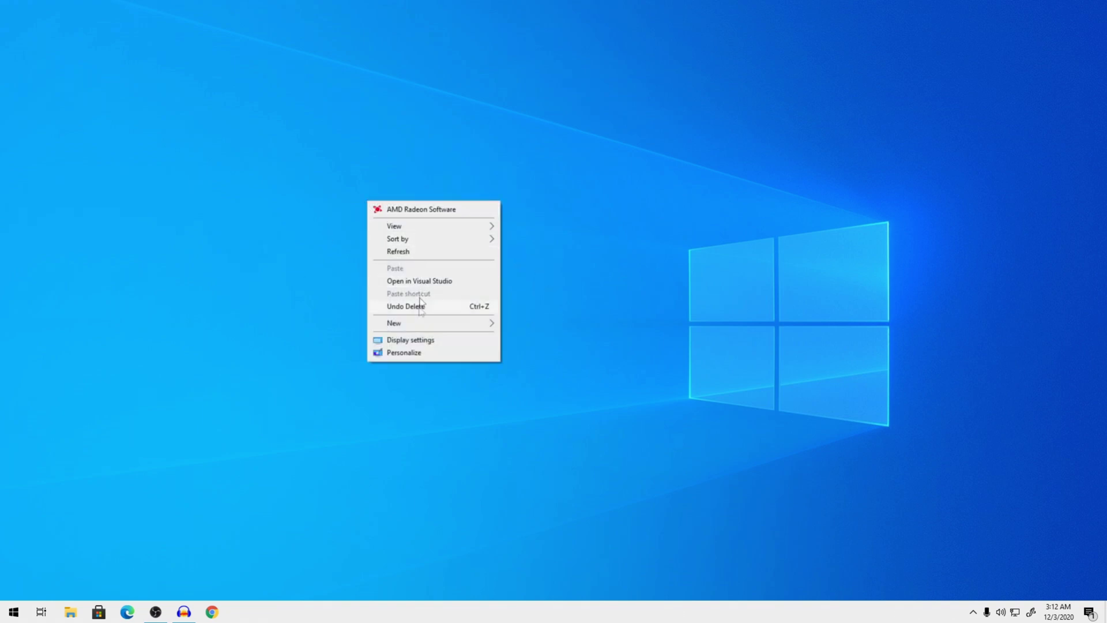
Switch Windows to Dark mode under Personalization > Colors
click(417, 354)
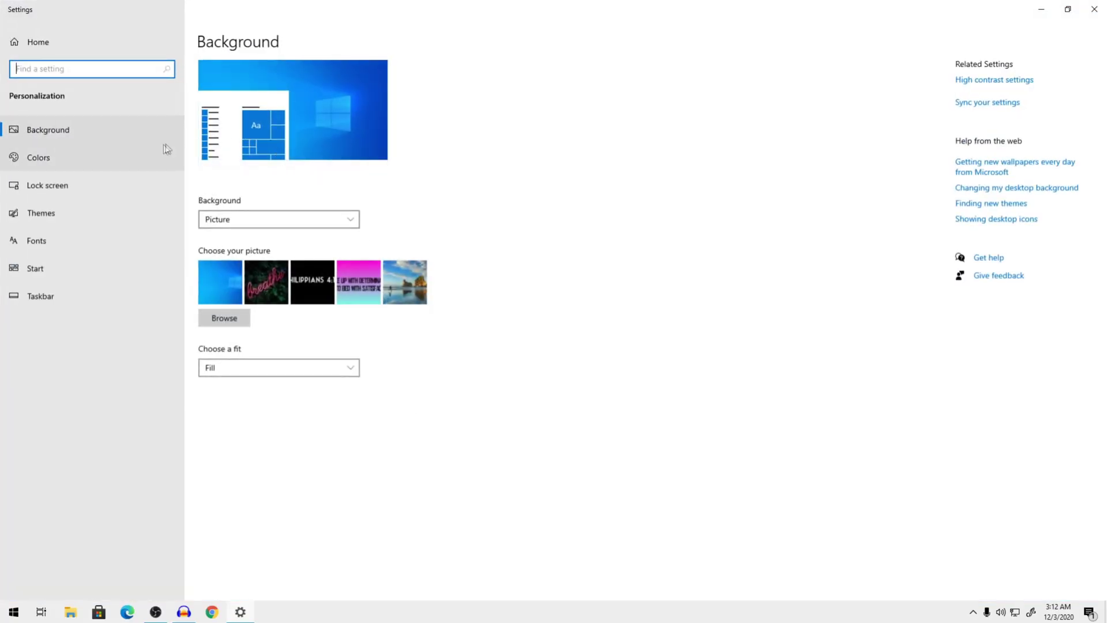
click(52, 157)
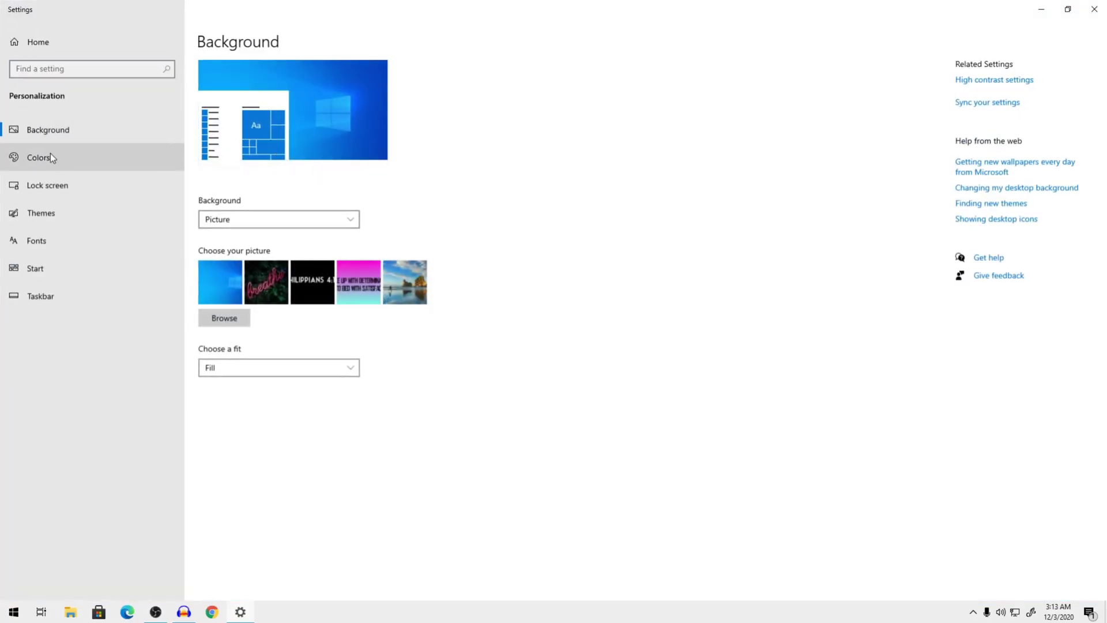
click(51, 156)
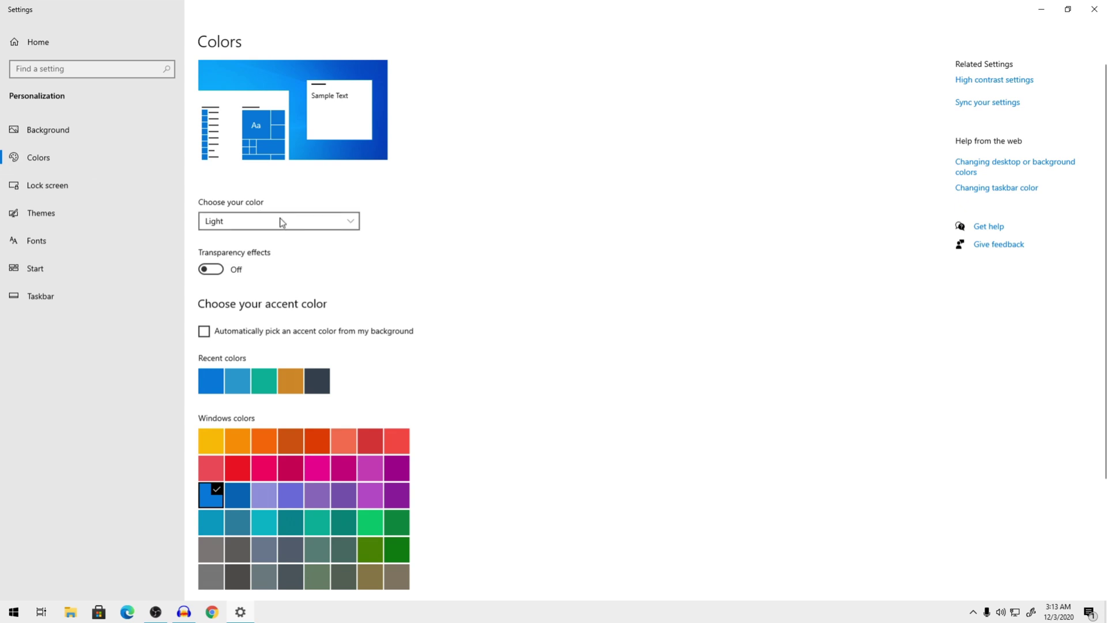
click(282, 223)
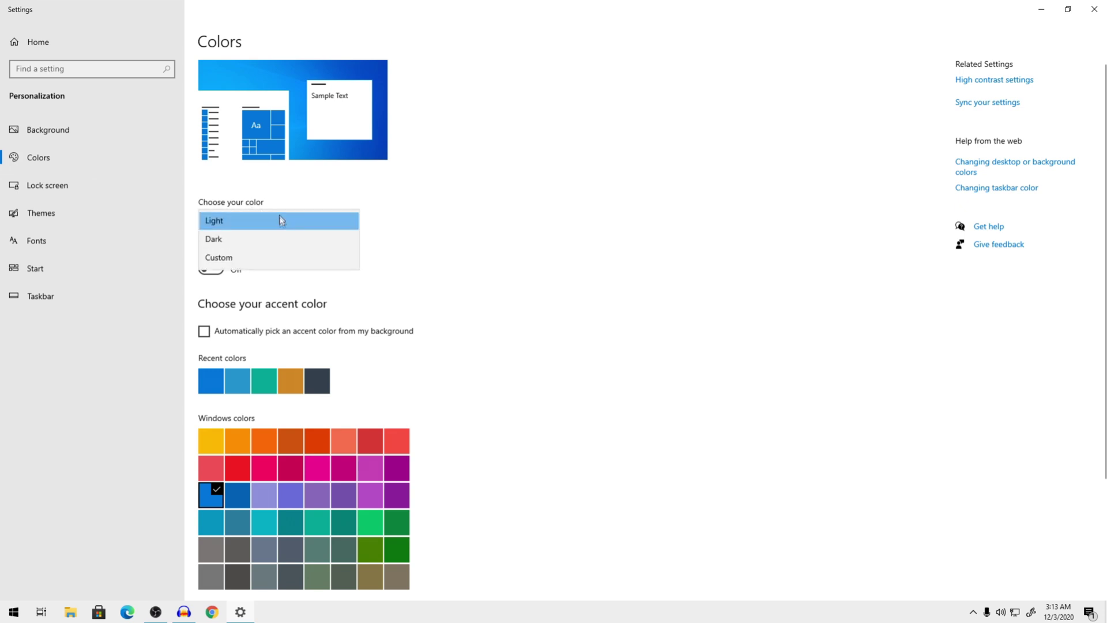
click(219, 240)
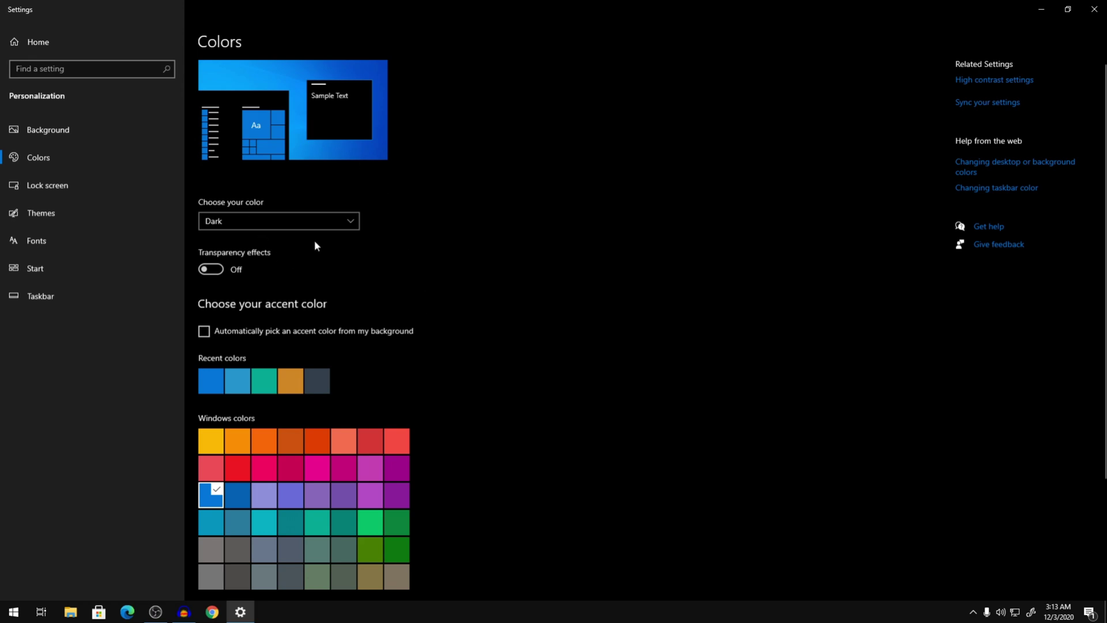
Turn Transparency effects on and choose orange as the accent colour
scroll(314, 240, down, 3)
scroll(299, 208, up, 3)
click(212, 269)
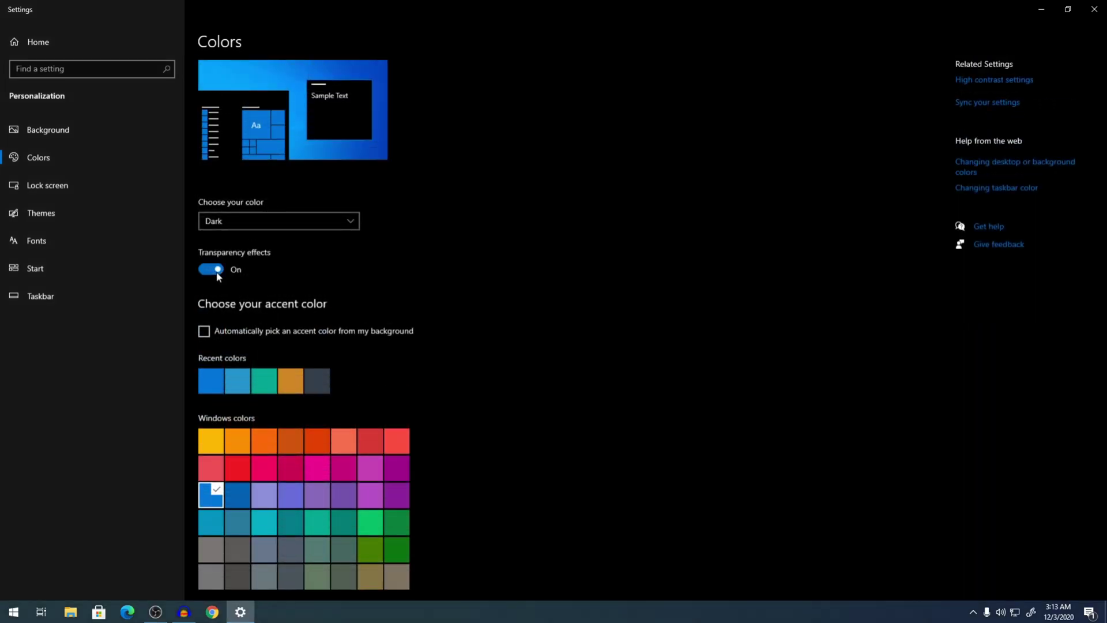
scroll(466, 283, down, 3)
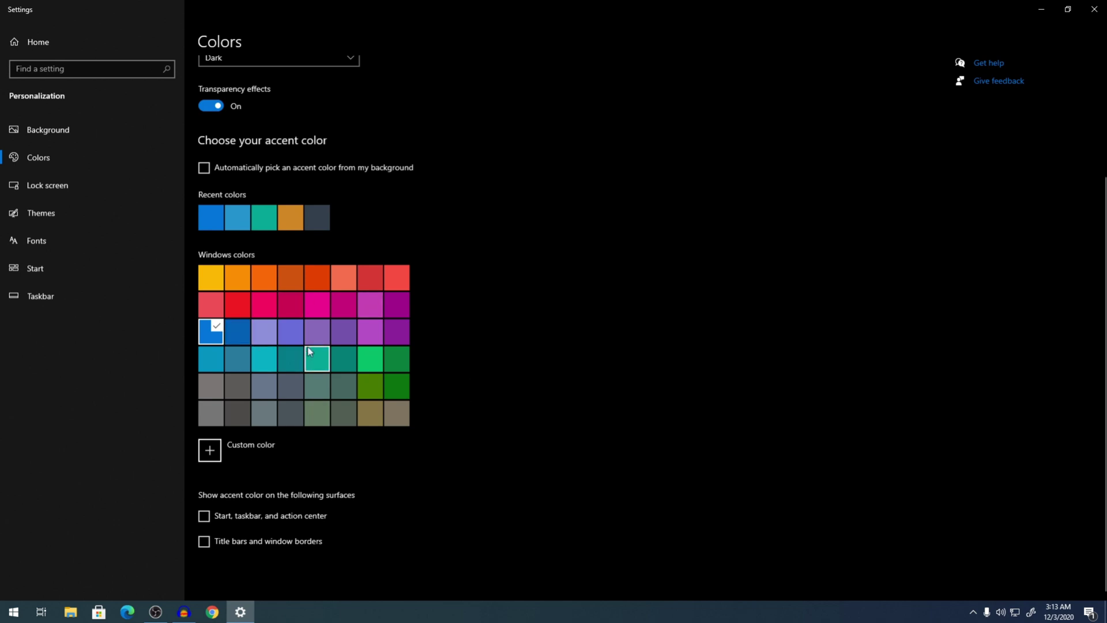
click(265, 278)
Close the Settings window and return to the desktop
click(18, 619)
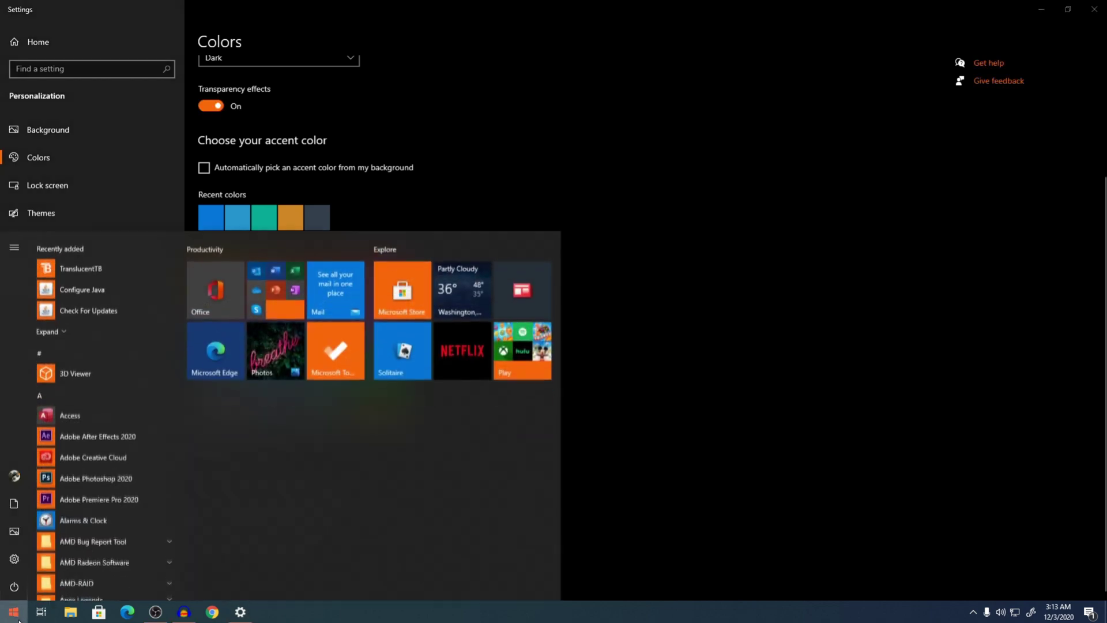
click(770, 385)
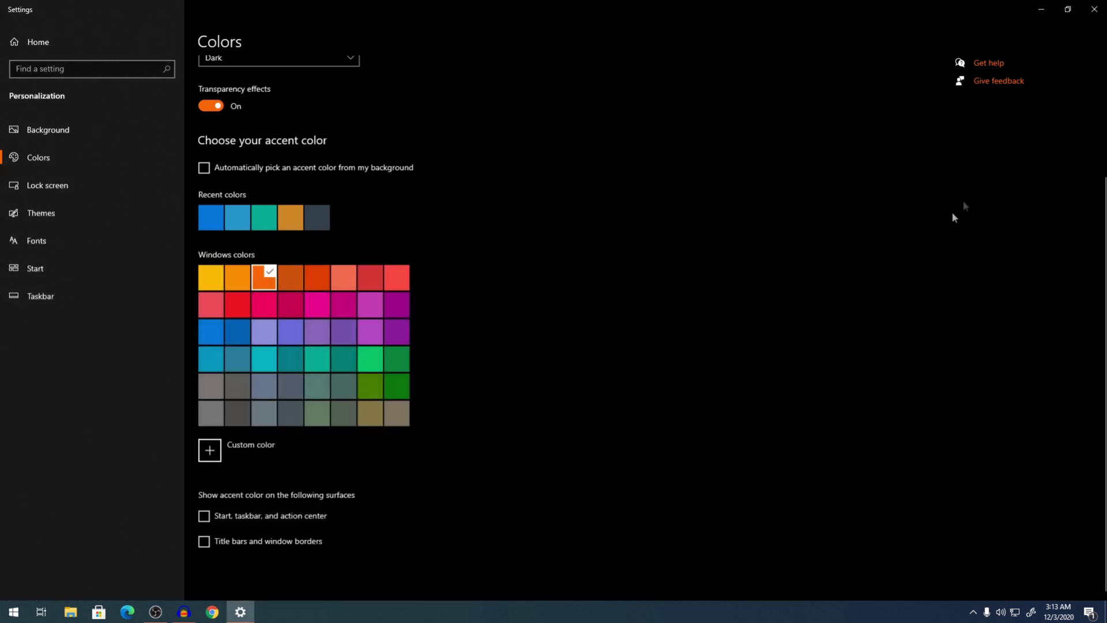
click(1095, 15)
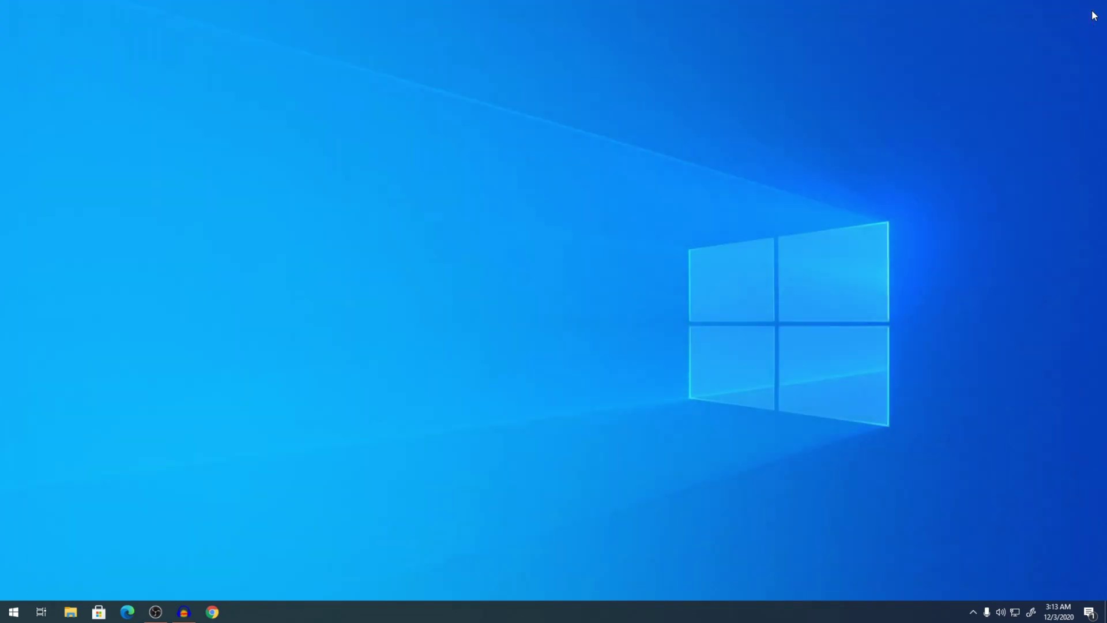
right_click(430, 173)
Unlock the taskbar by unchecking Lock the taskbar
click(461, 220)
right_click(270, 620)
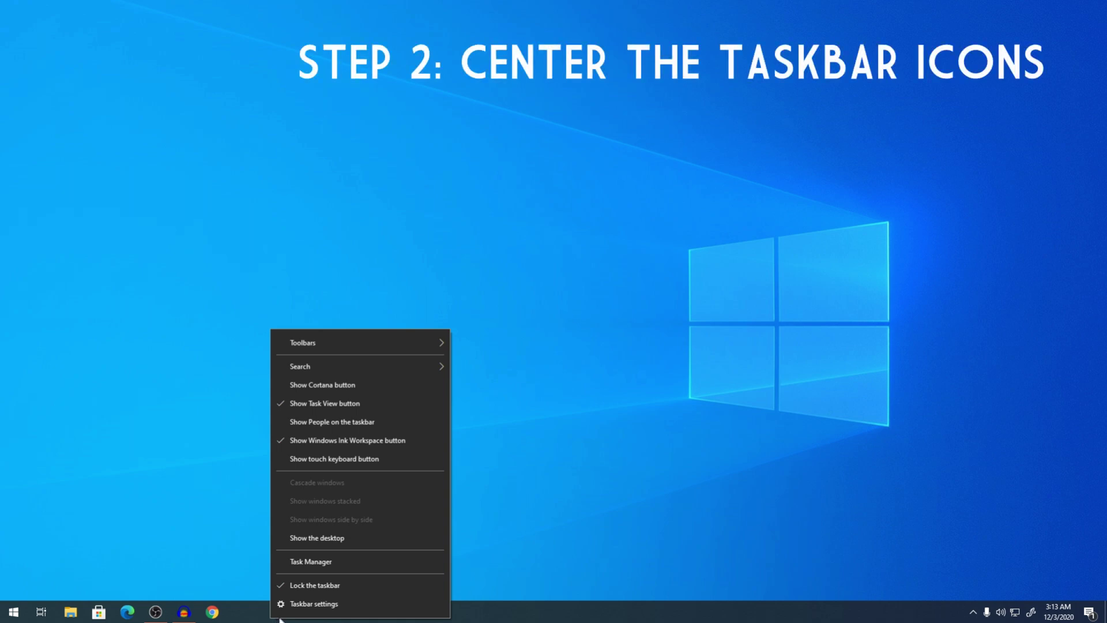
click(320, 586)
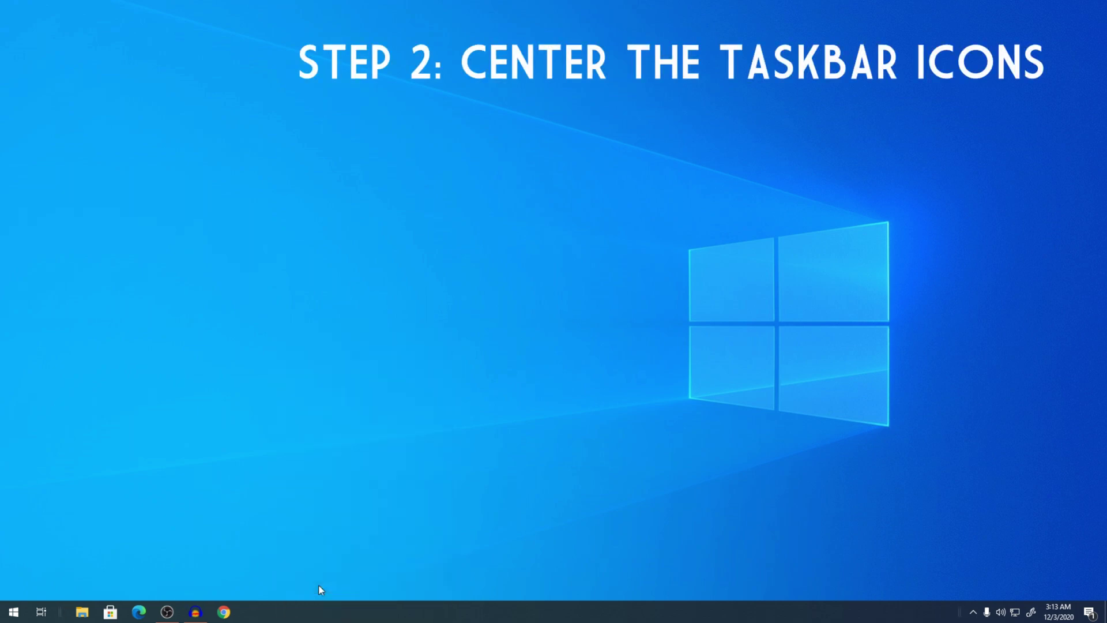
right_click(312, 616)
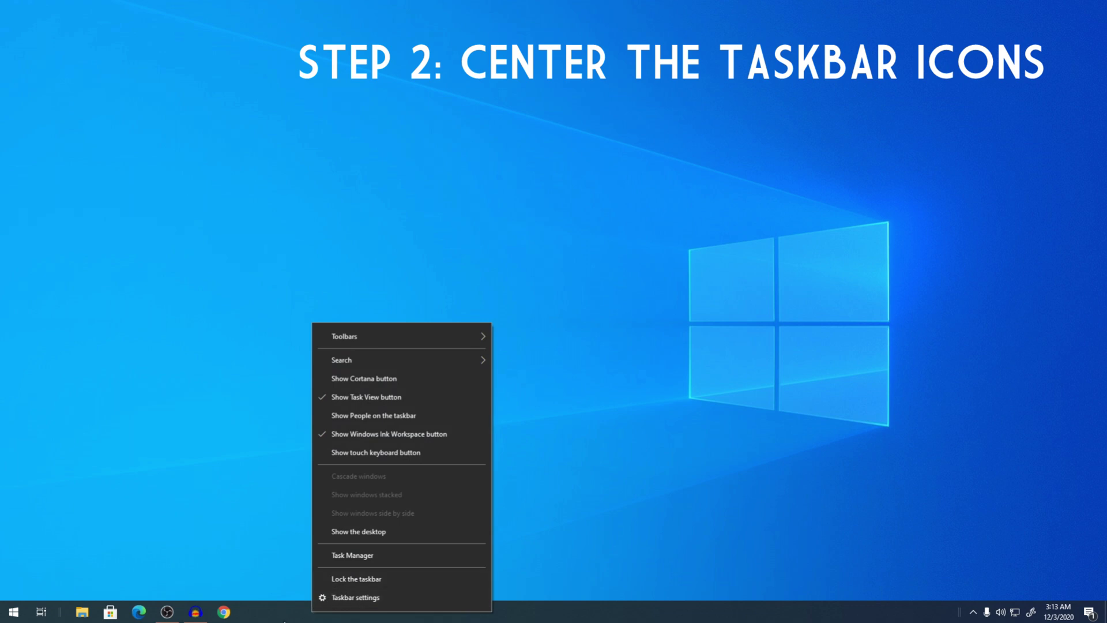
right_click(284, 617)
click(329, 586)
right_click(311, 605)
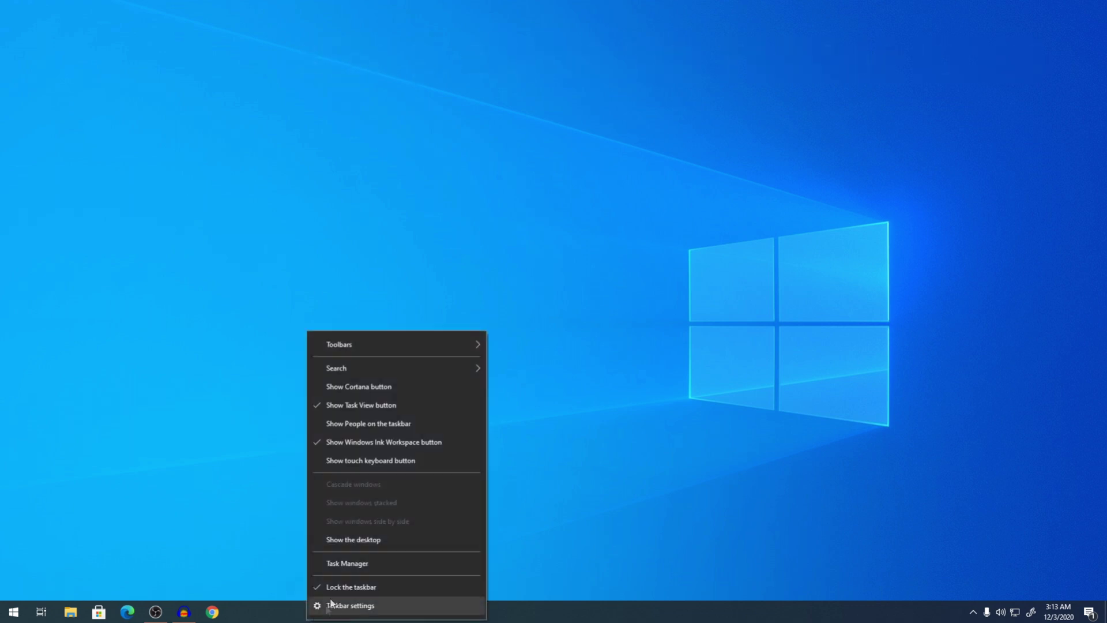
click(333, 587)
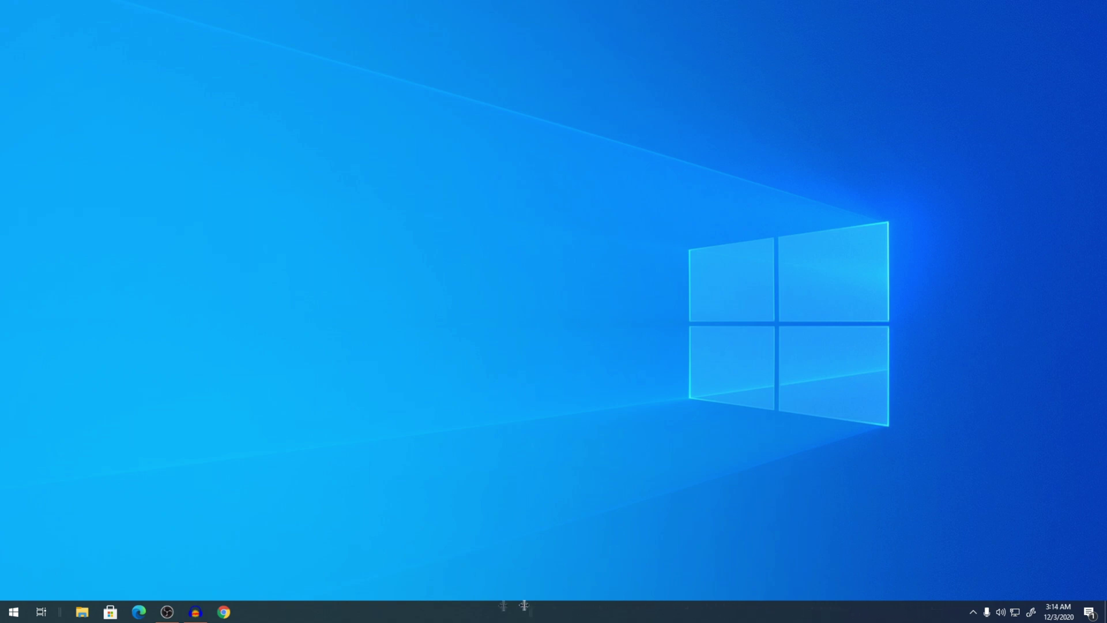
Drag the pinned icons to the taskbar's centre, re-lock the taskbar, and refresh the desktop
drag(330, 609, 46, 612)
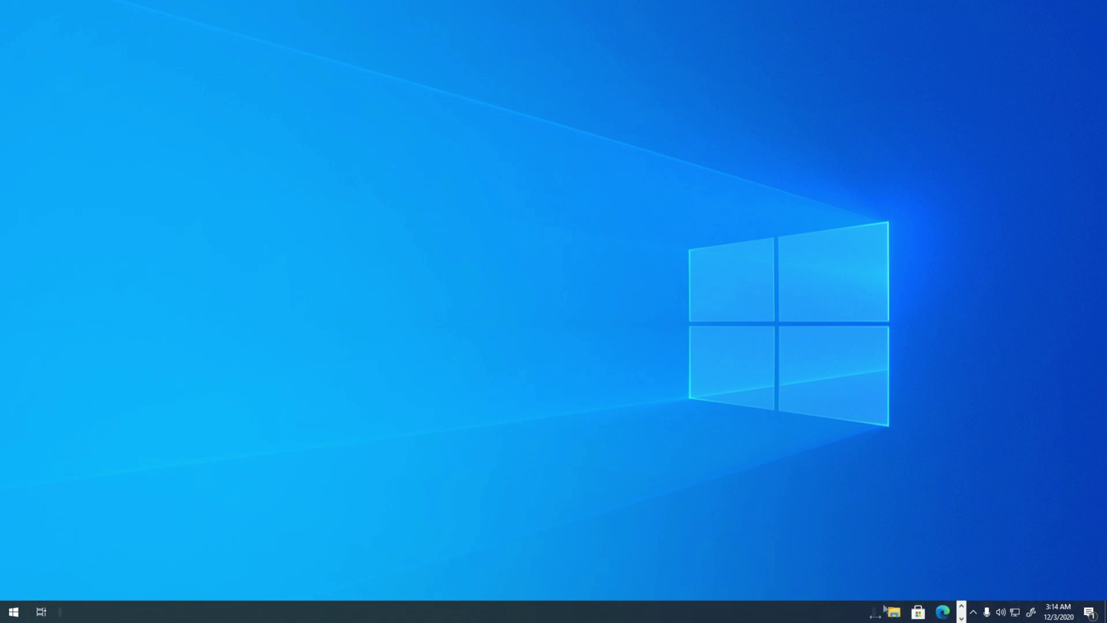
drag(884, 609, 463, 613)
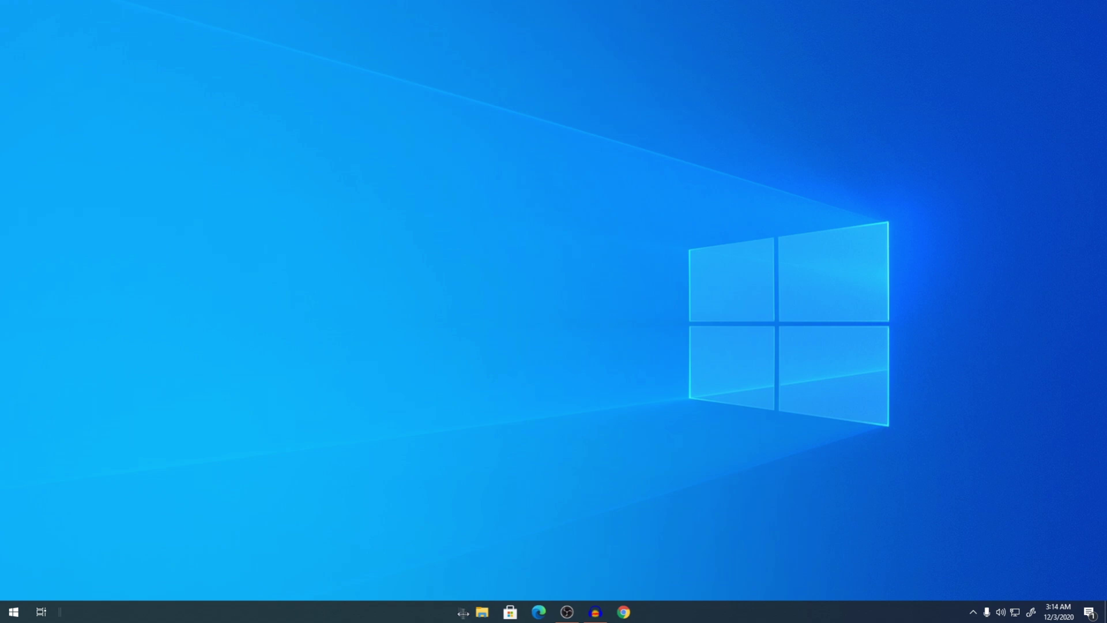
right_click(397, 612)
click(446, 577)
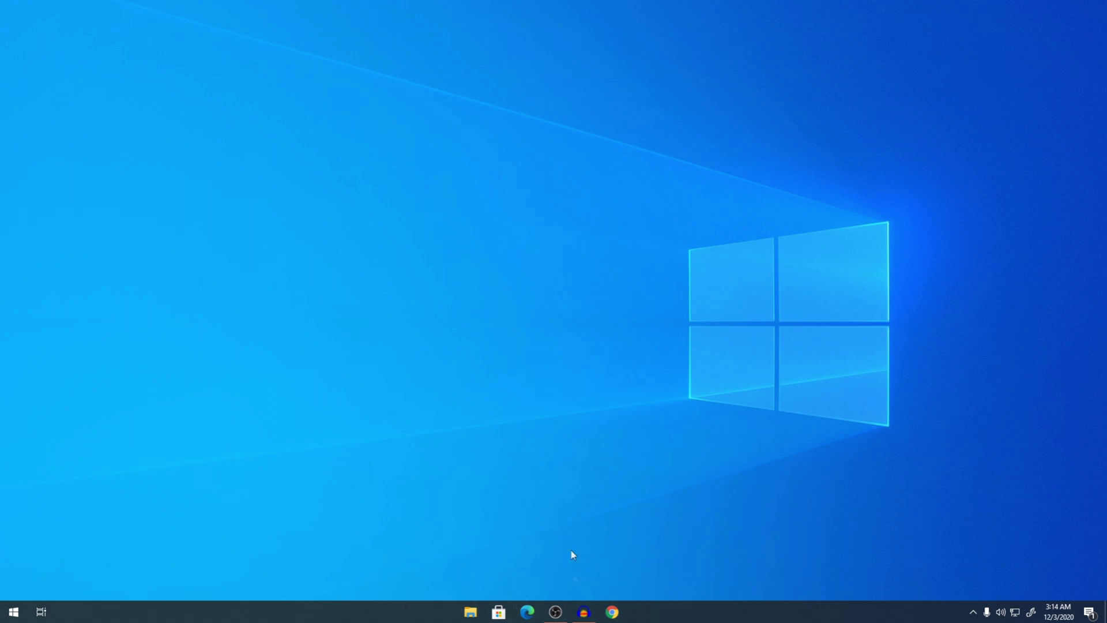
right_click(387, 280)
right_click(337, 239)
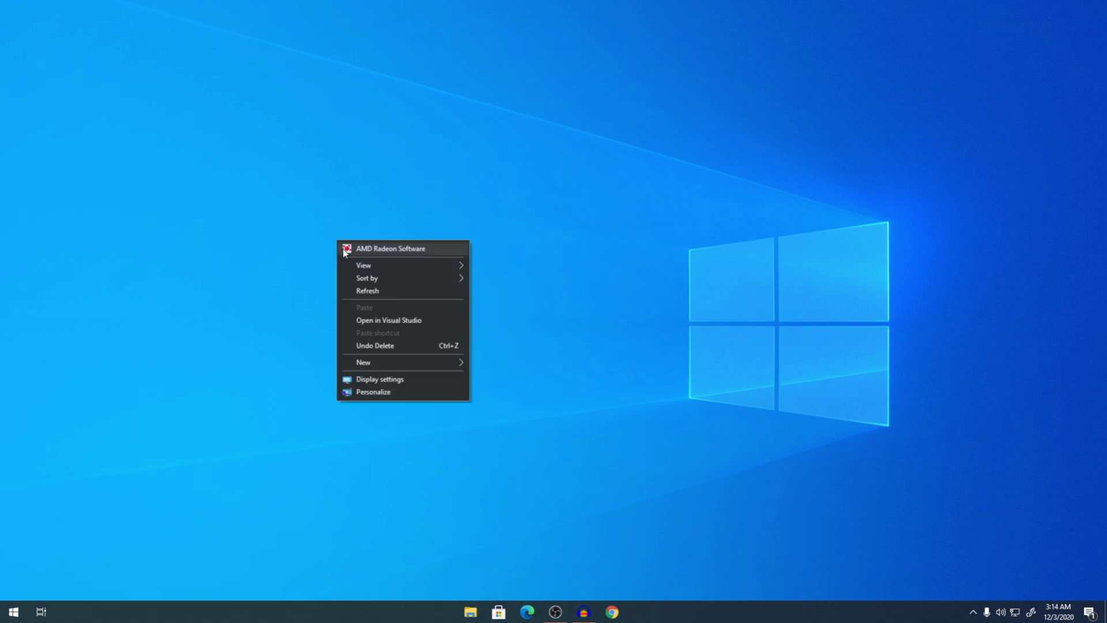
click(365, 291)
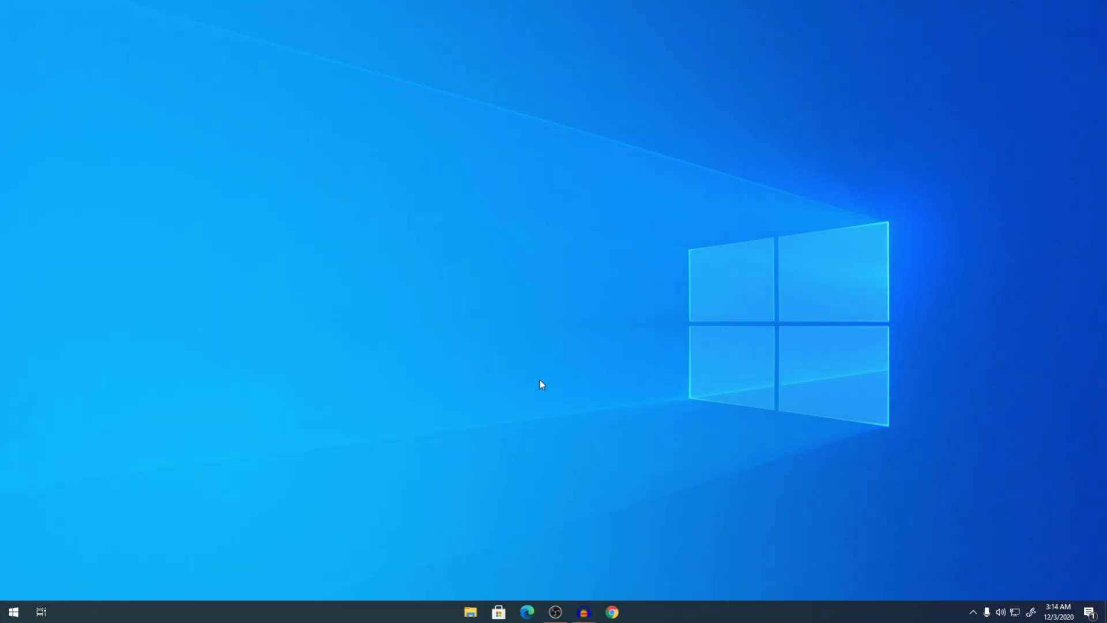
Search the Microsoft Store for 'transl', open TranslucentTB, and launch it
click(501, 611)
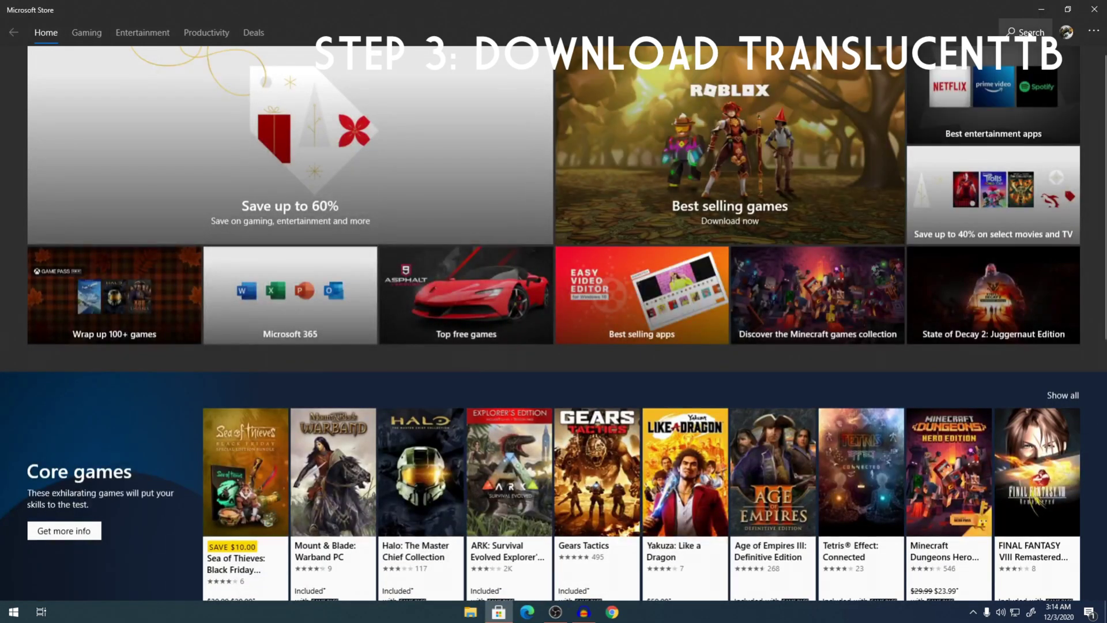
click(1029, 32)
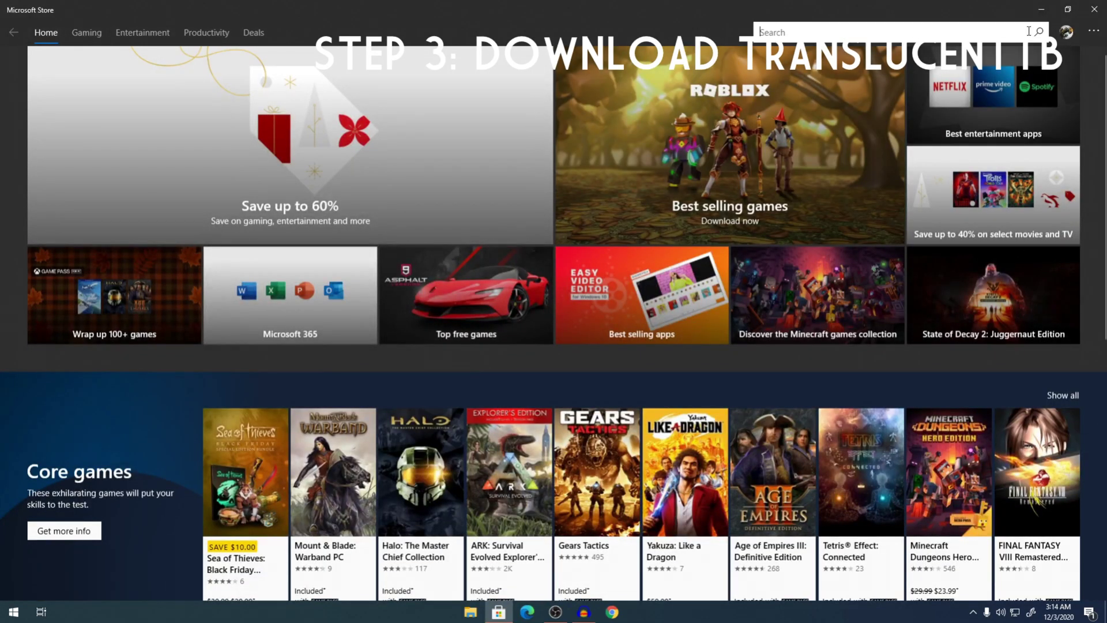
text(transl)
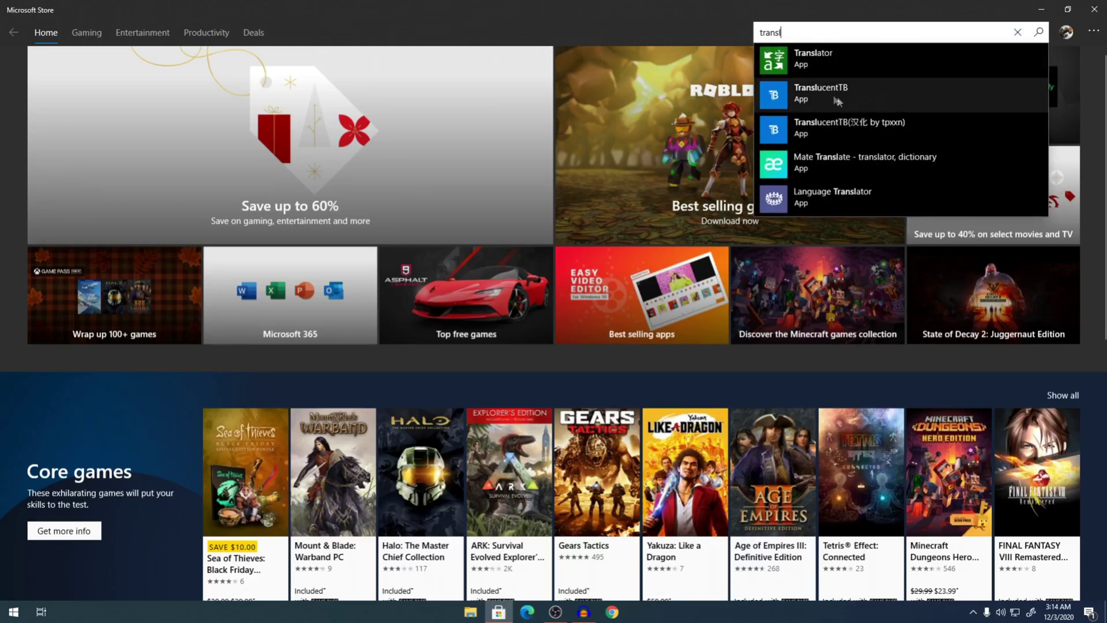
click(827, 89)
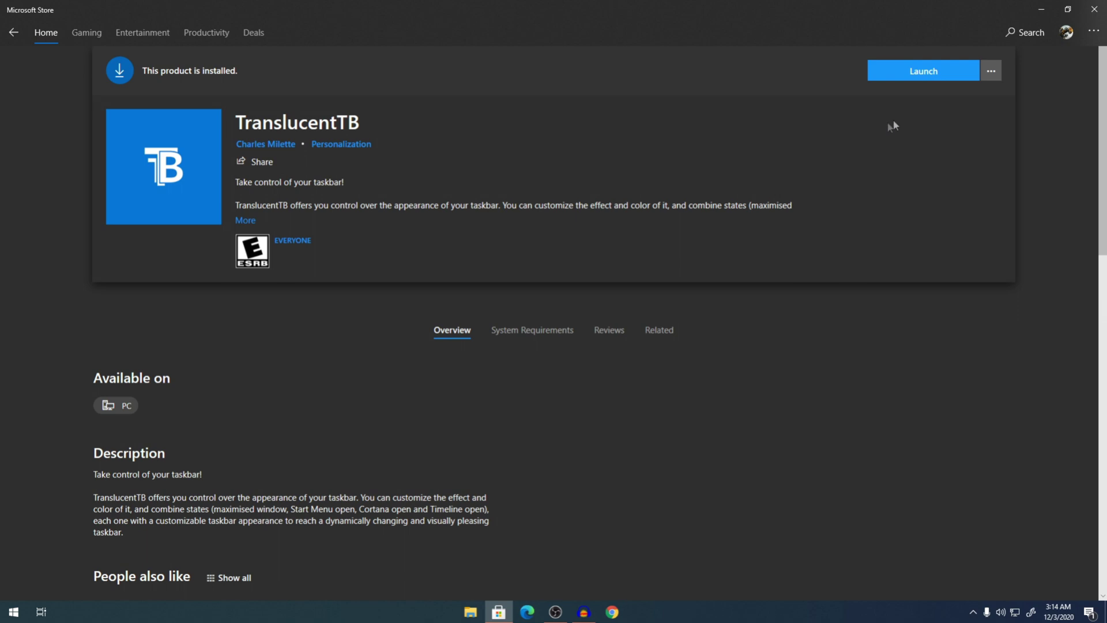
click(915, 78)
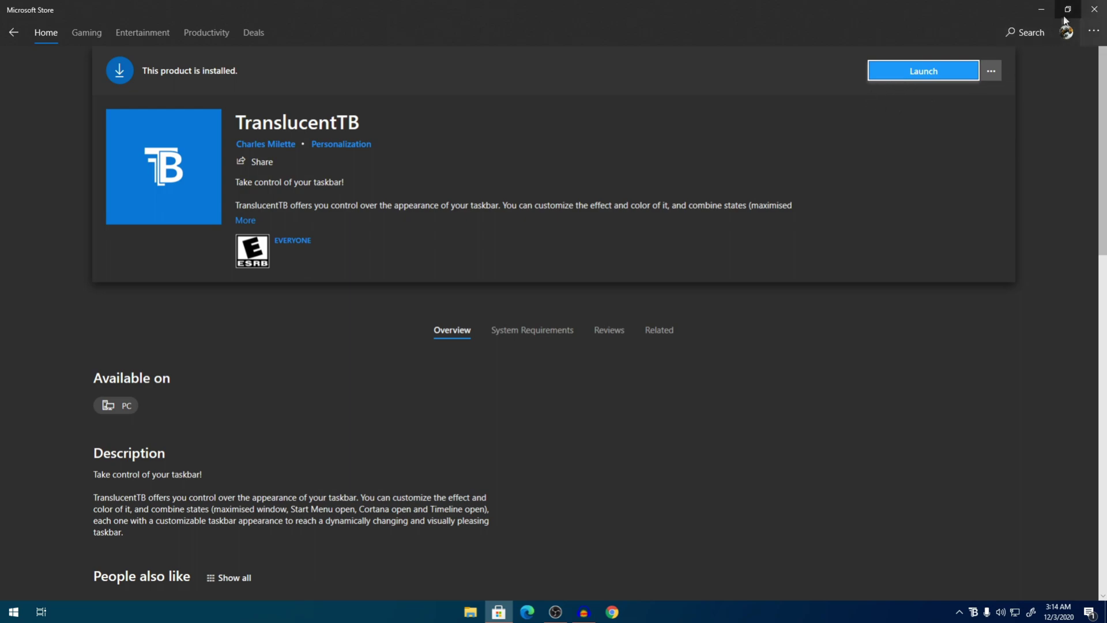
Close the Store window and refresh the desktop to show the translucent taskbar
click(1085, 15)
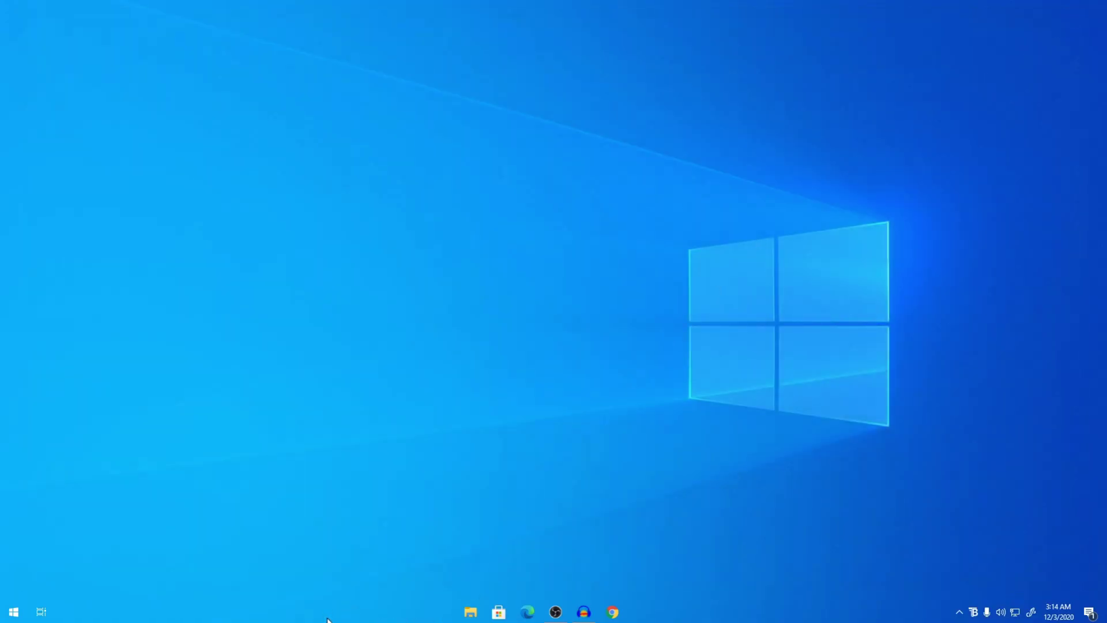
drag(148, 600, 268, 601)
right_click(304, 392)
click(338, 443)
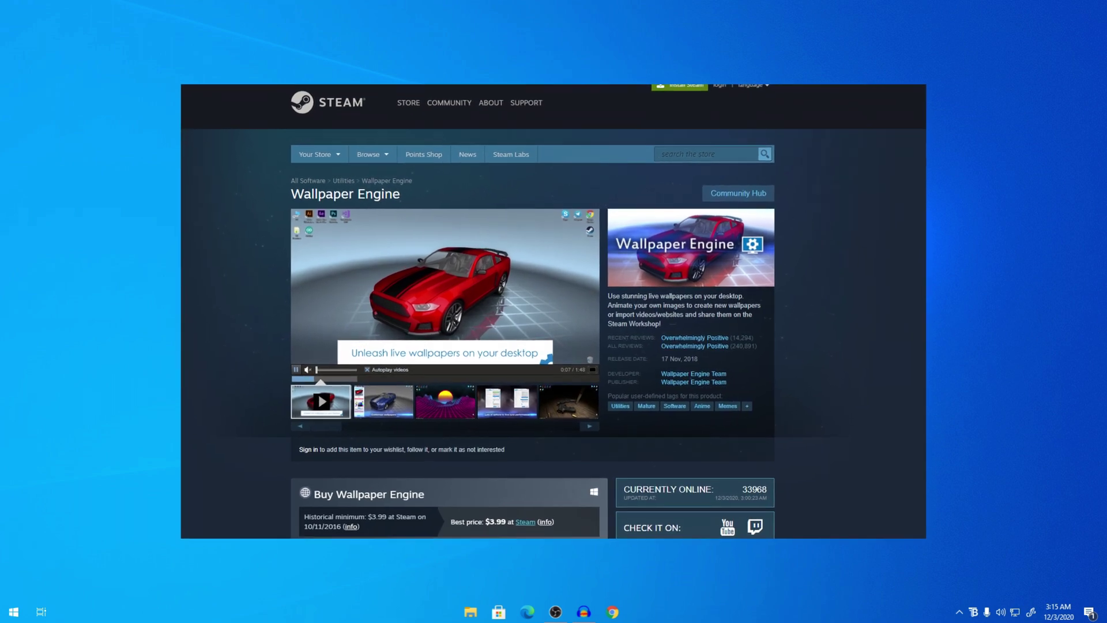
Launch Wallpaper Engine from a Start search for 'wall', close Steam News, and open it from the tray
click(15, 612)
text(wall)
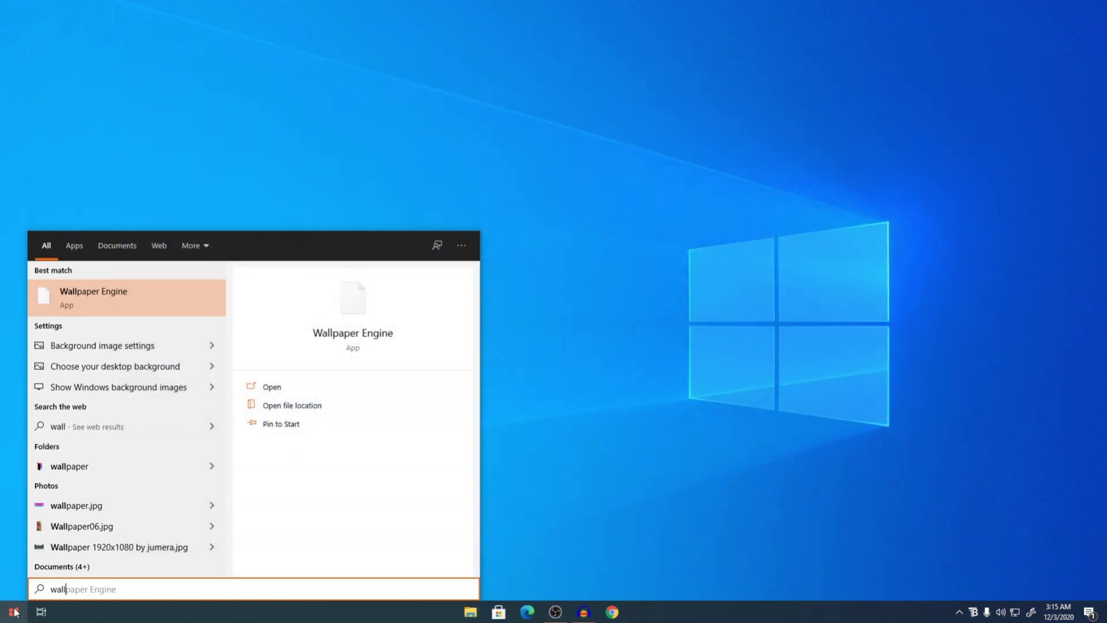
click(15, 612)
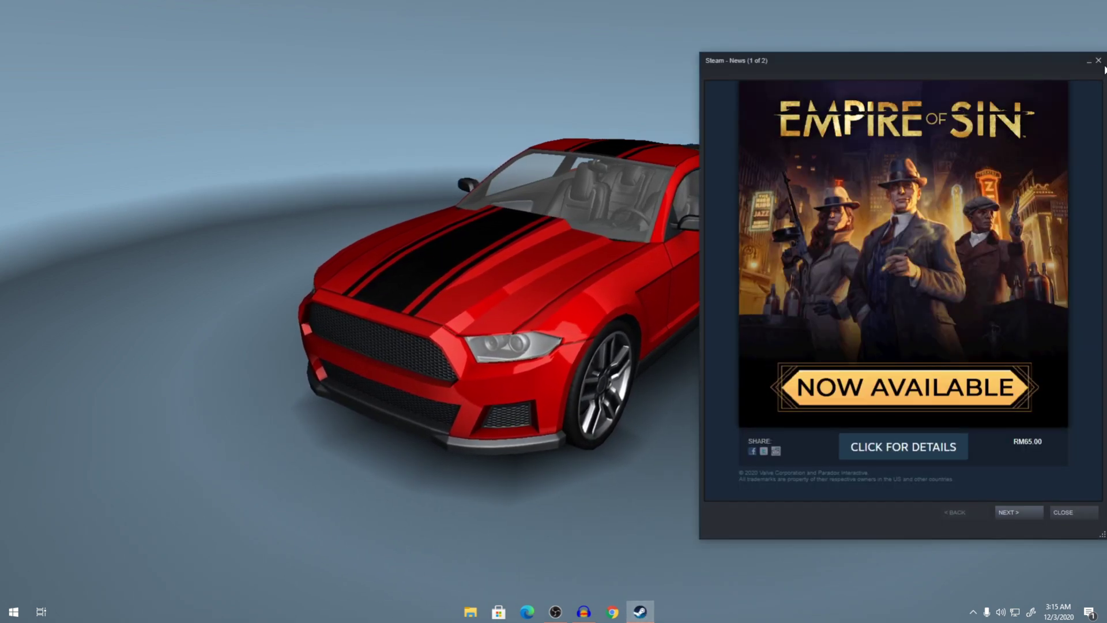
click(1099, 61)
click(974, 611)
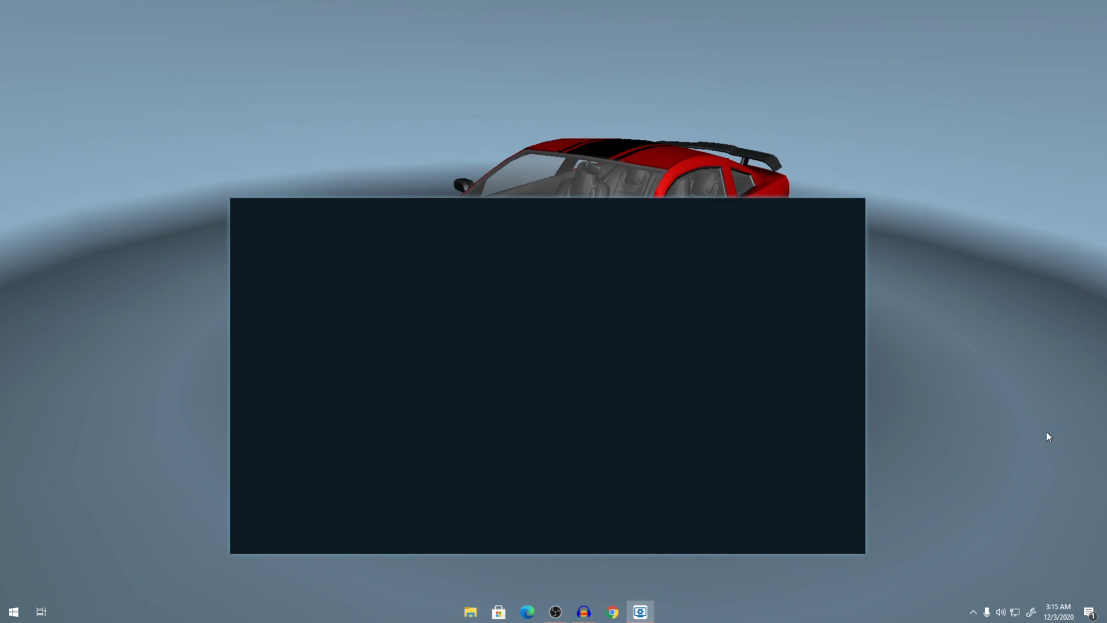
Browse the installed wallpapers and the Workshop's first two pages
scroll(533, 302, down, 5)
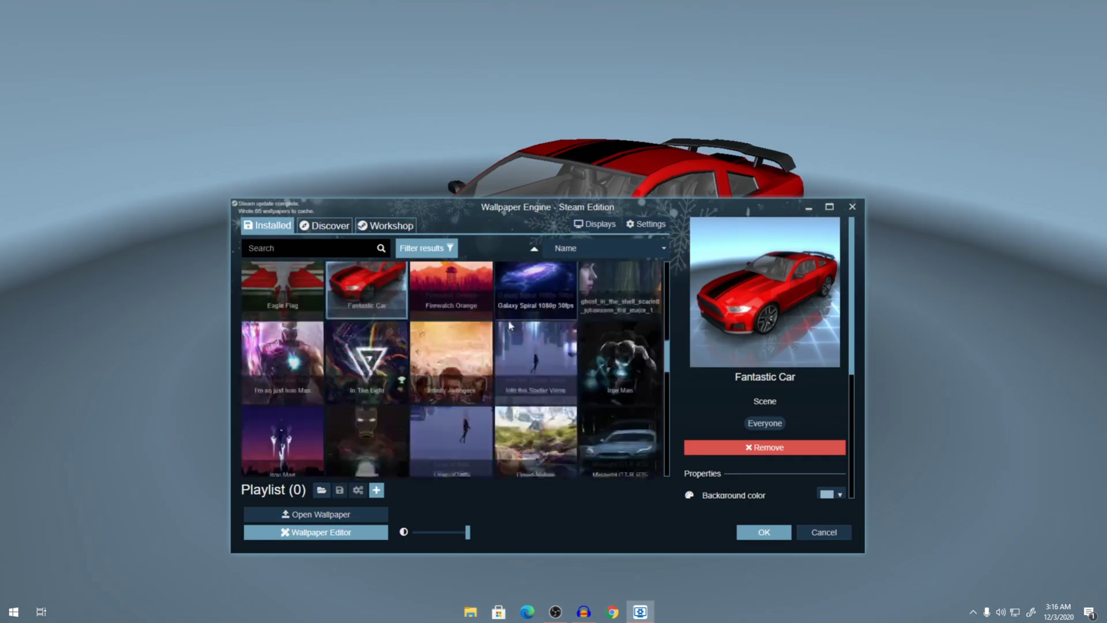
scroll(479, 337, down, 6)
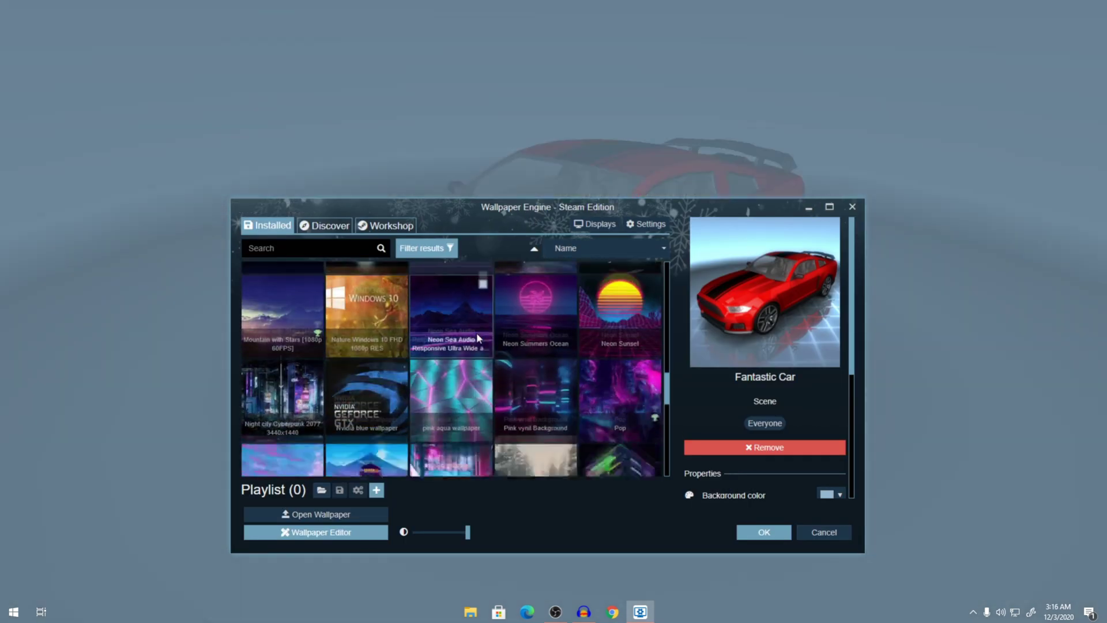
scroll(477, 338, down, 5)
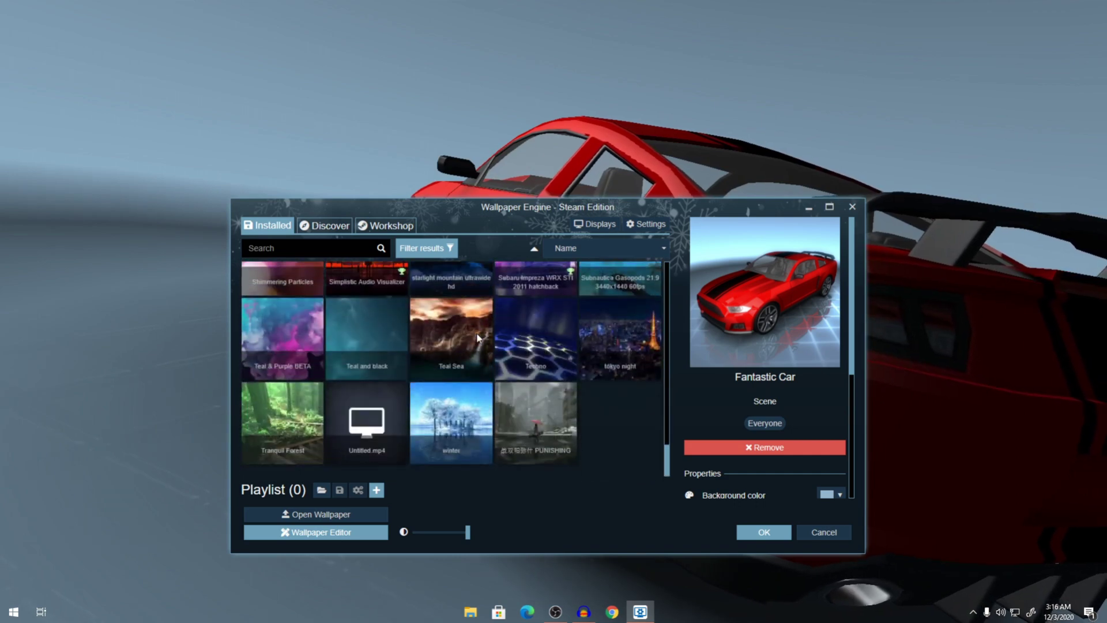
scroll(479, 337, up, 20)
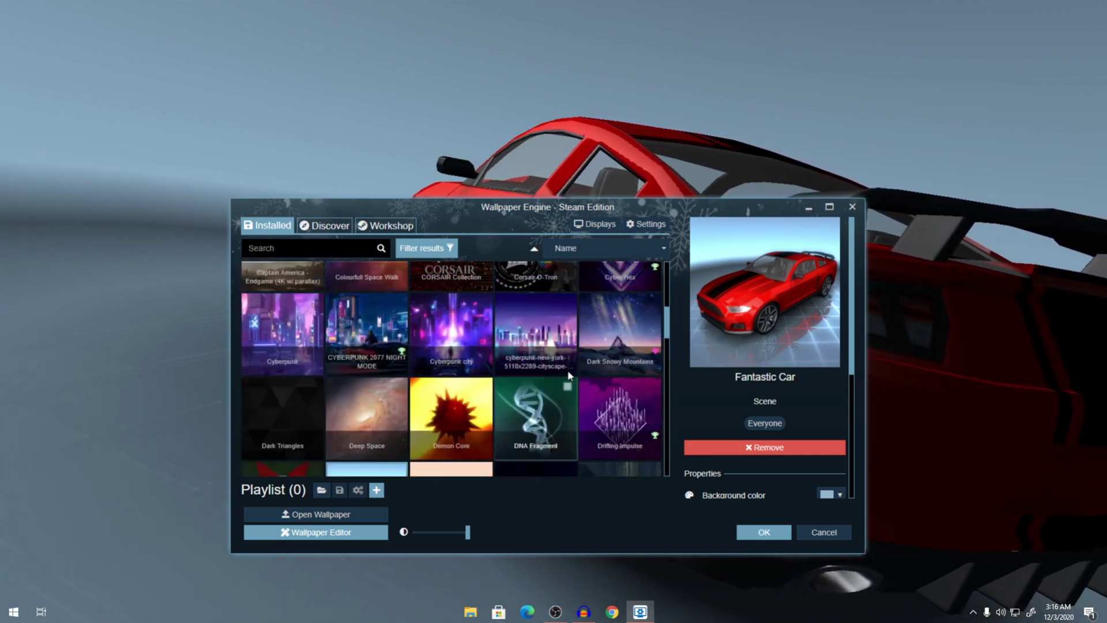
scroll(567, 375, up, 1)
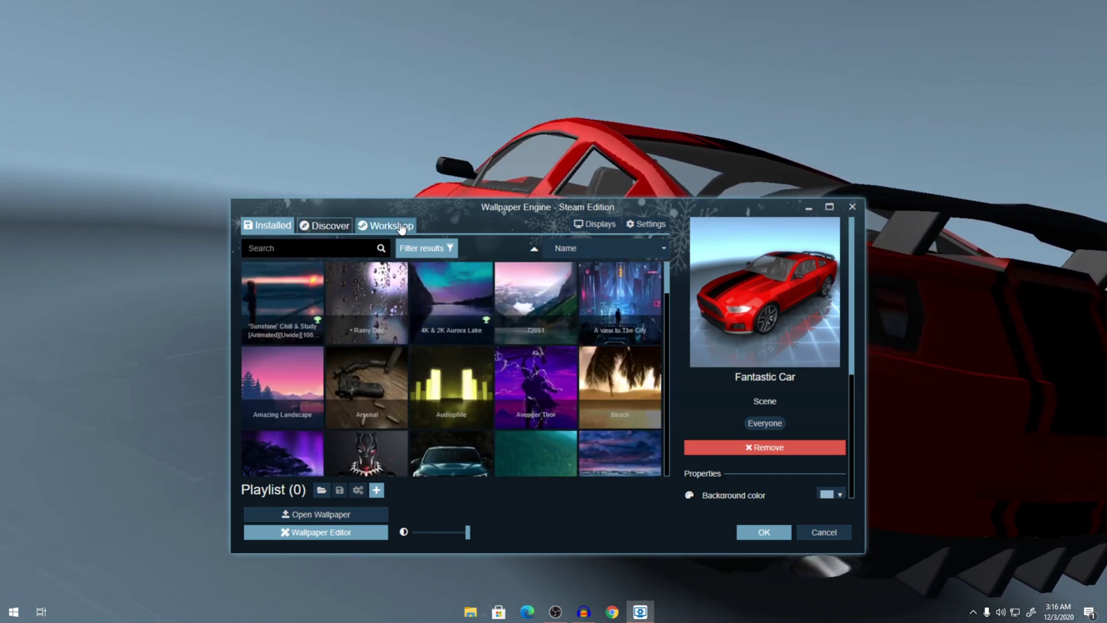
click(402, 229)
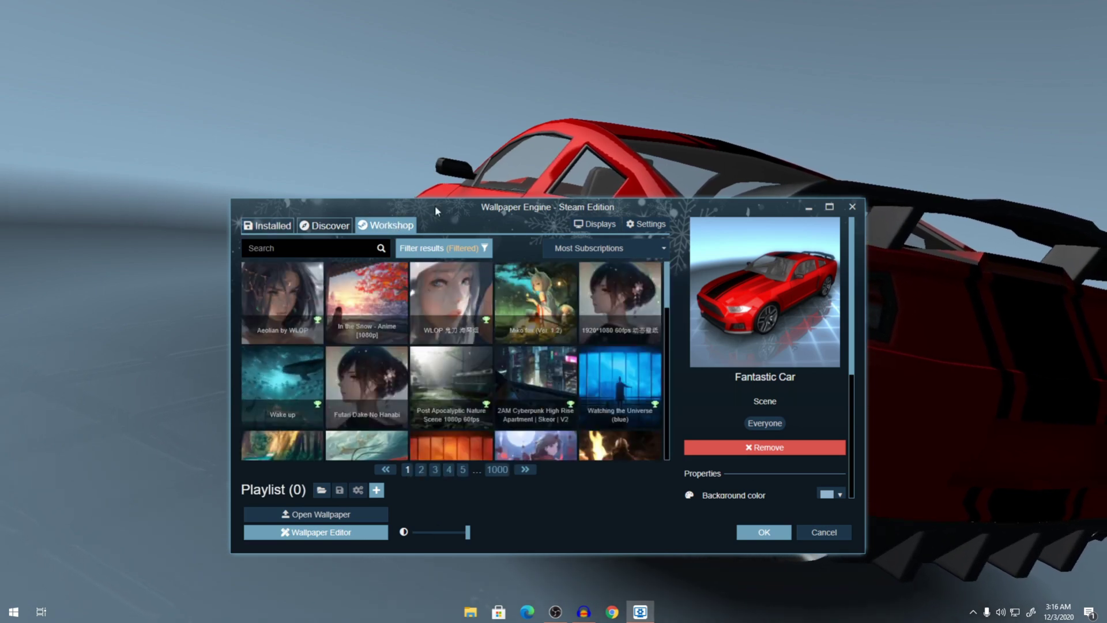
drag(435, 205, 433, 169)
click(363, 214)
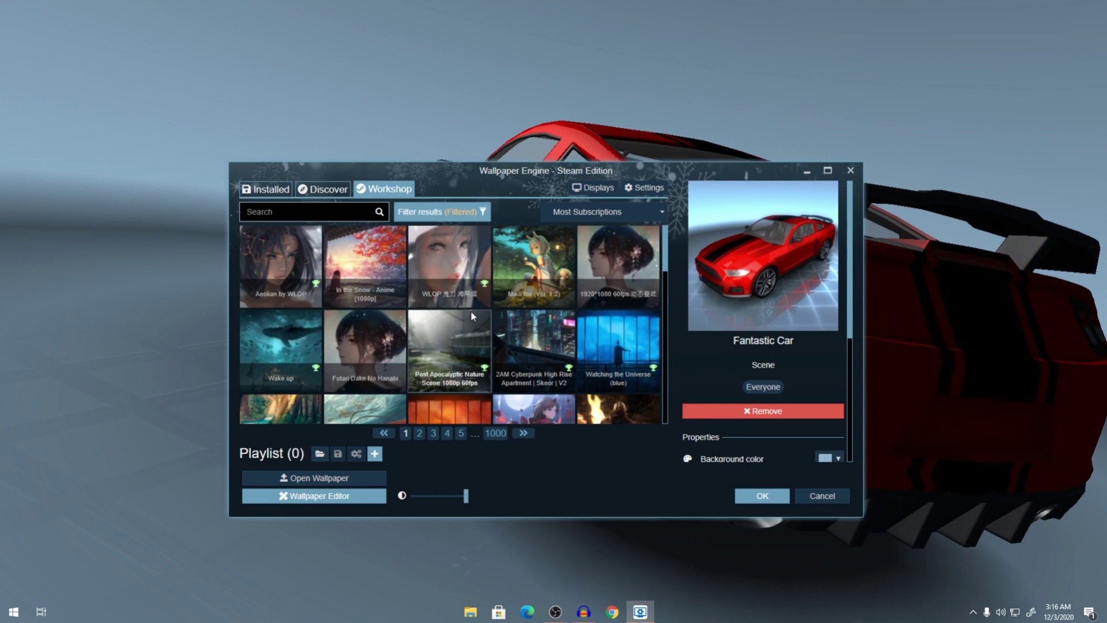
scroll(472, 311, down, 3)
scroll(474, 311, down, 3)
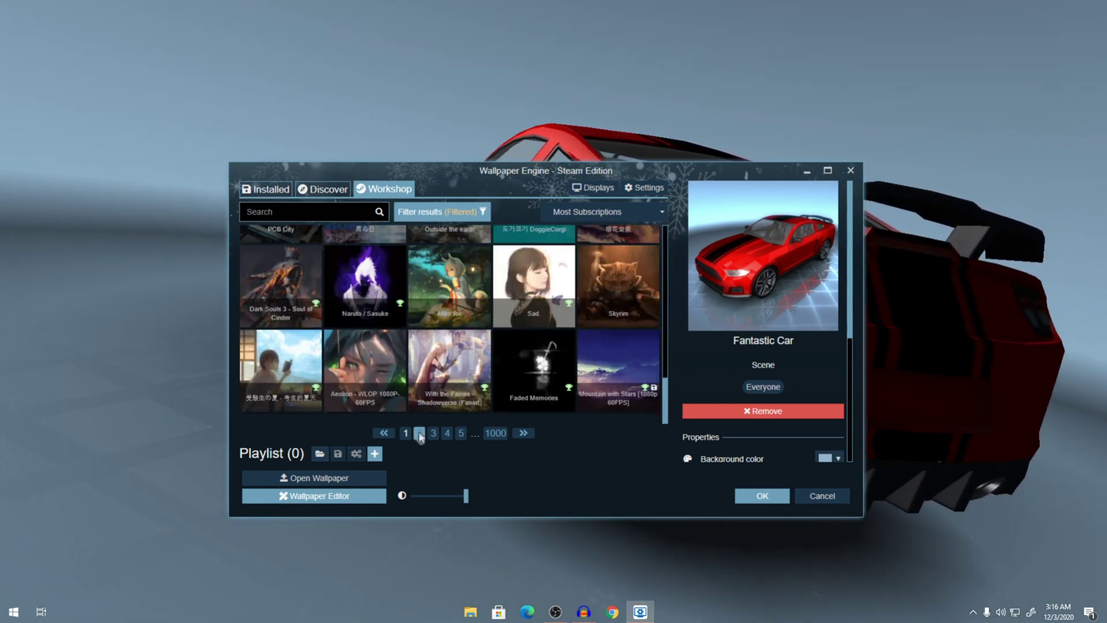
click(419, 433)
scroll(478, 335, up, 10)
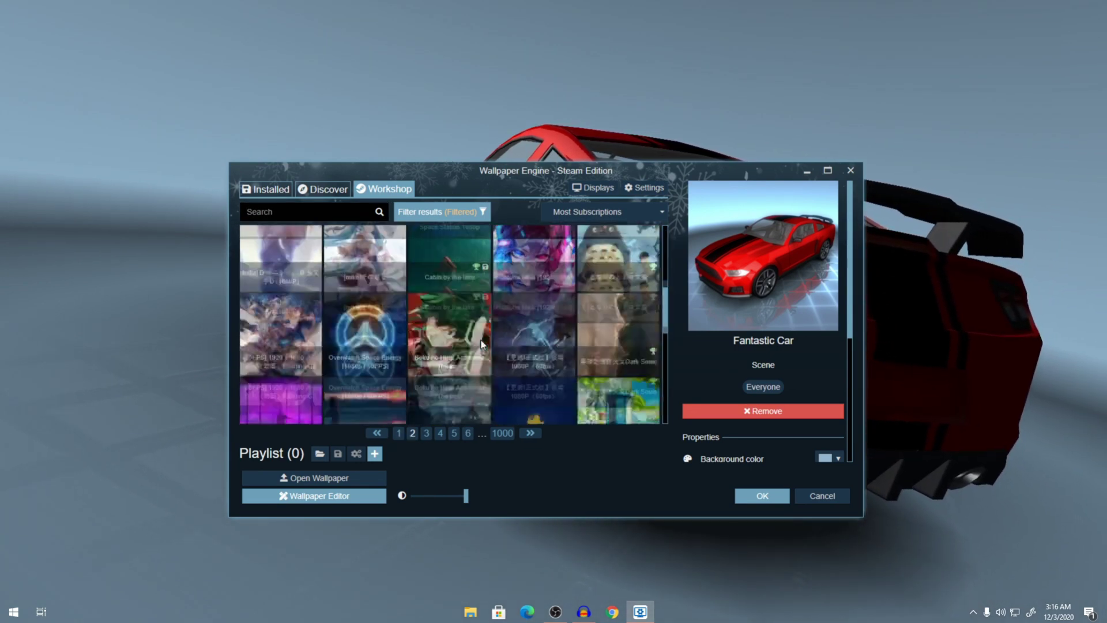
Apply Mountain with Stars [1080p 60FPS] from the Installed tab and confirm with OK
click(282, 193)
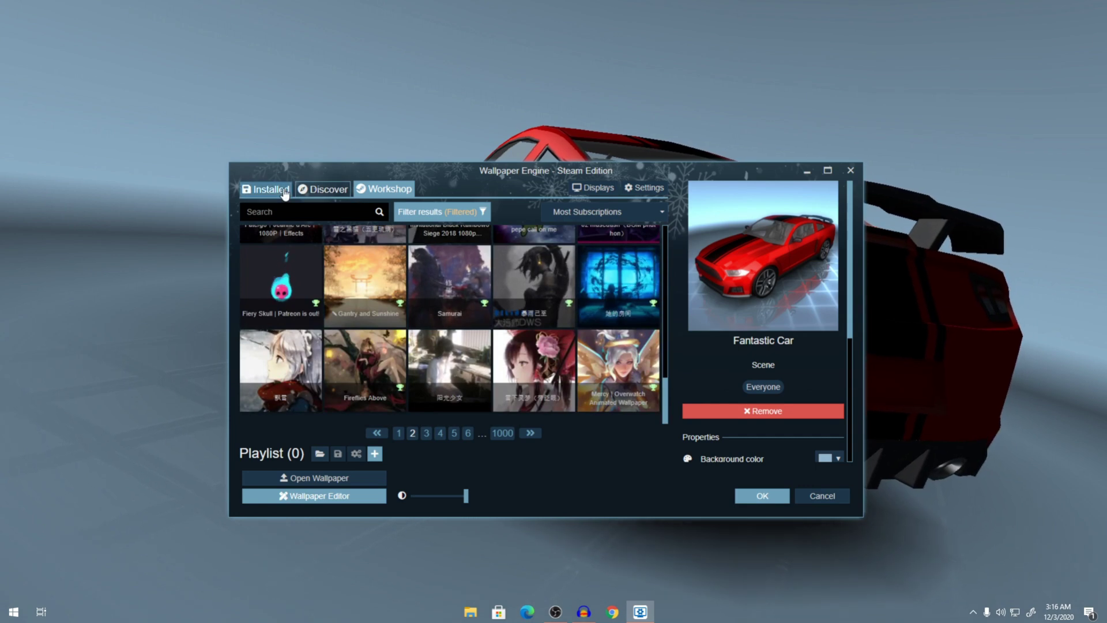
scroll(462, 297, down, 2)
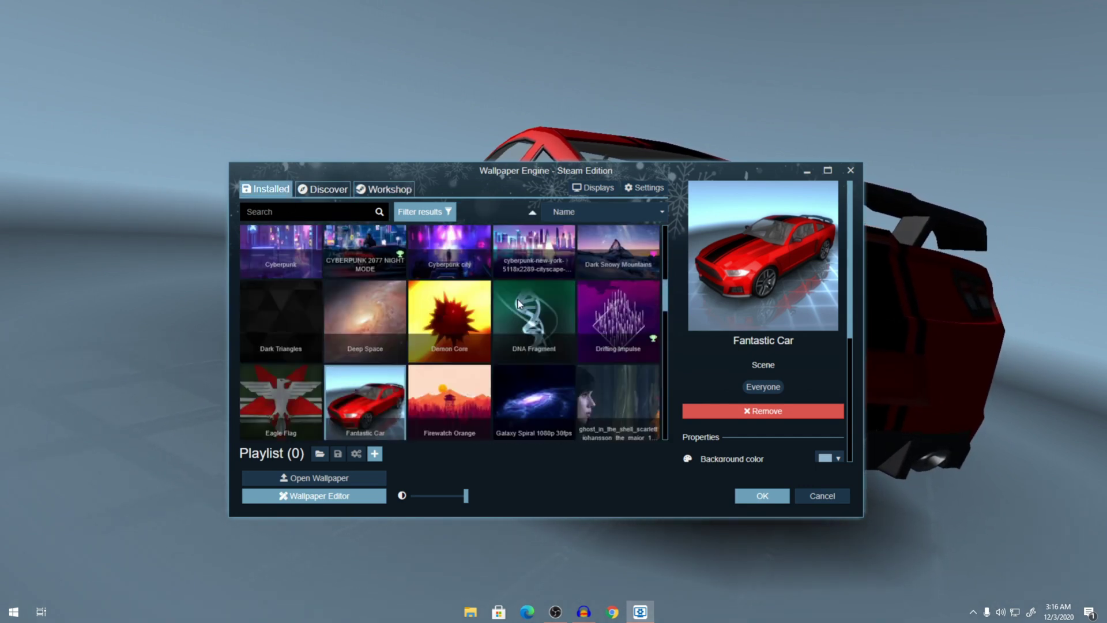
scroll(490, 301, up, 2)
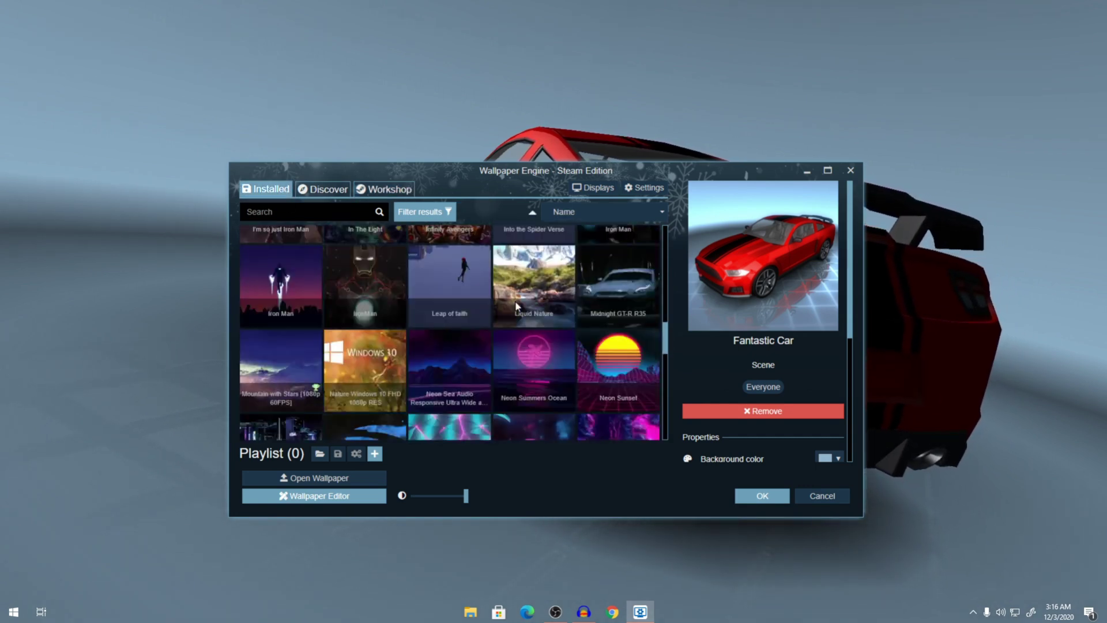
click(300, 368)
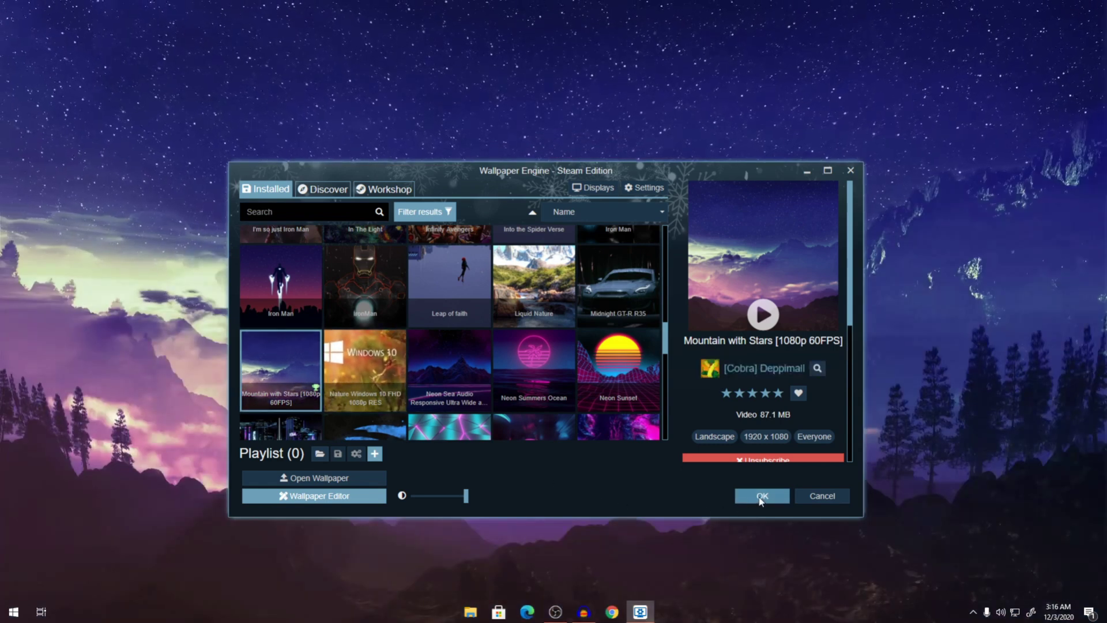
click(762, 498)
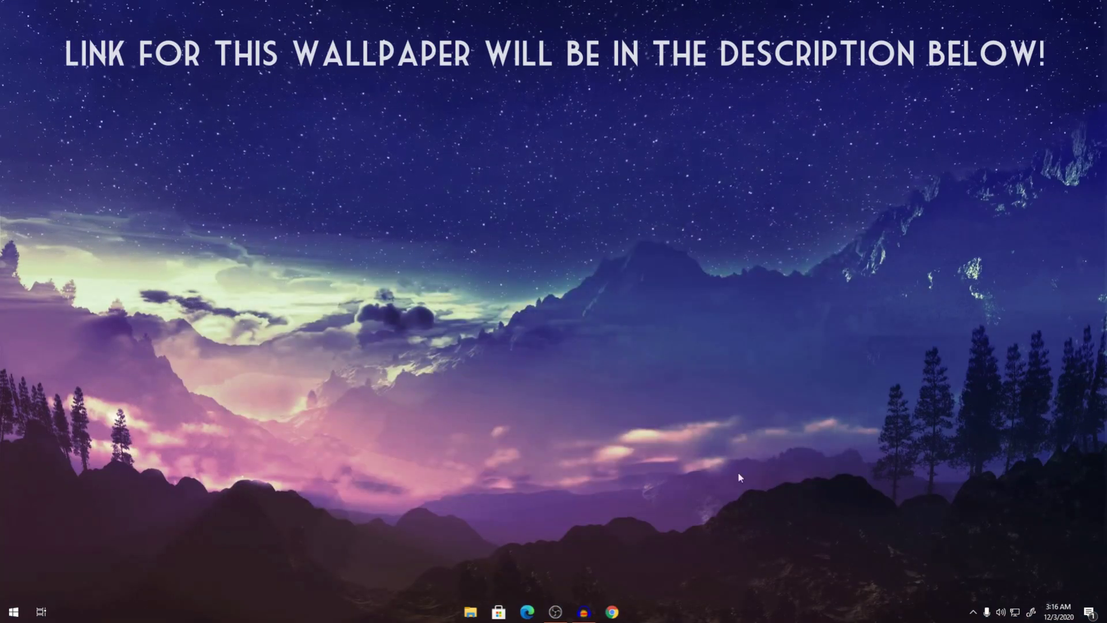
right_click(545, 316)
click(605, 362)
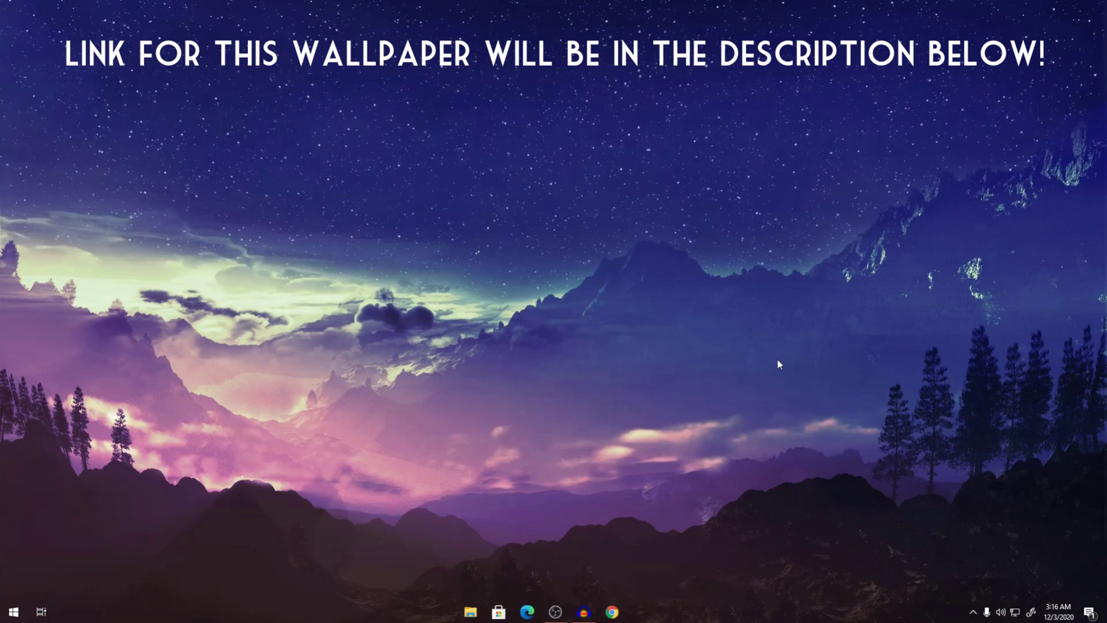